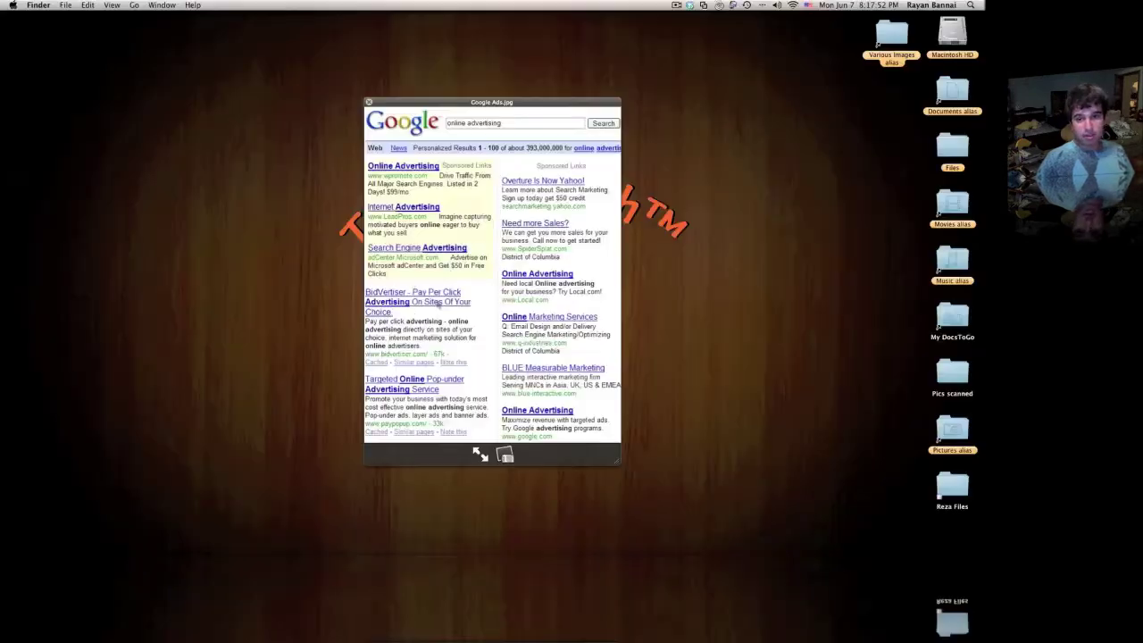
Step: Close the Quick Look preview of Google Ads.jpg
{"action": "key", "text": "space"}
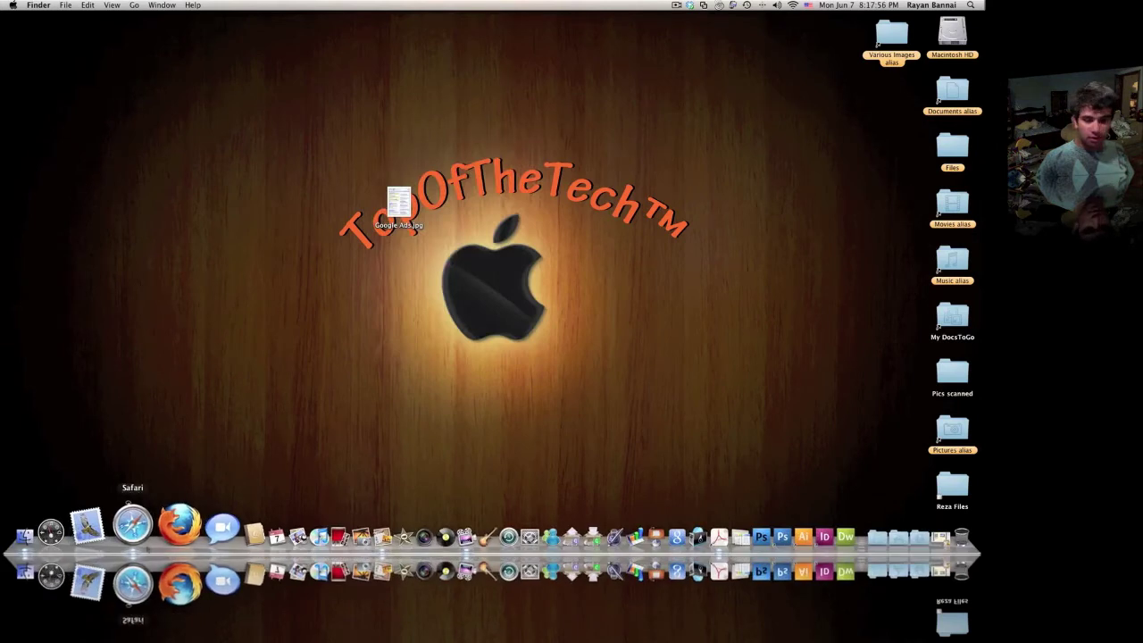
Step: Launch Safari, search Google for 'adsense', and open the AdSense sign-up form
{"action": "left_click", "coordinate": [133, 527]}
{"action": "left_click_drag", "start_coordinate": [348, 52], "coordinate": [323, 34]}
{"action": "type", "text": "ad"}
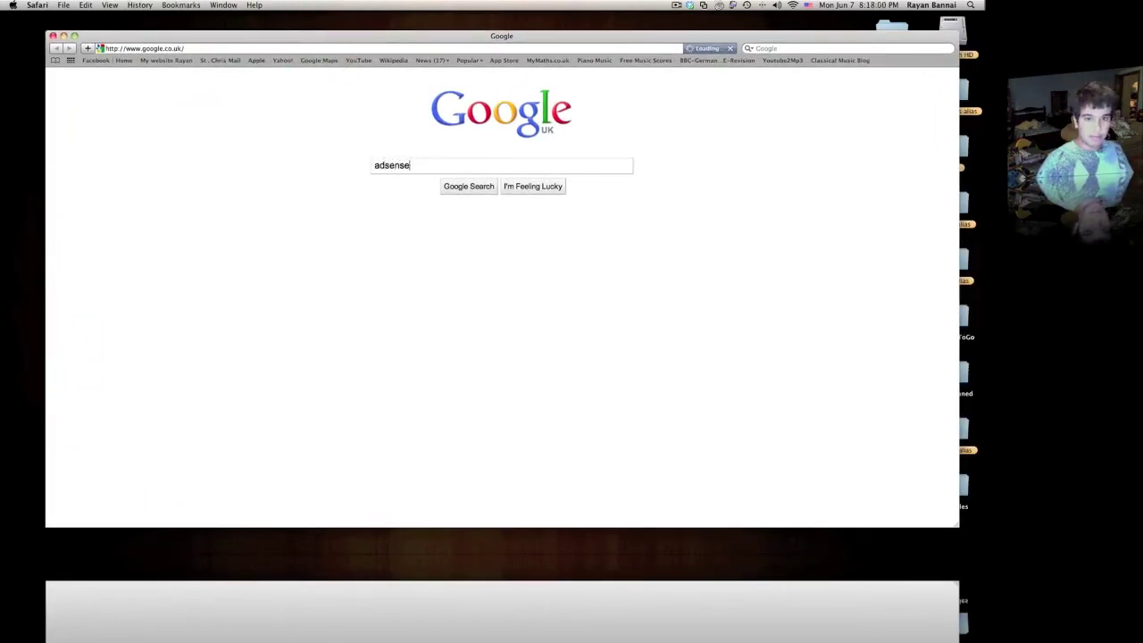
{"action": "type", "text": "sense"}
{"action": "key", "text": "Return"}
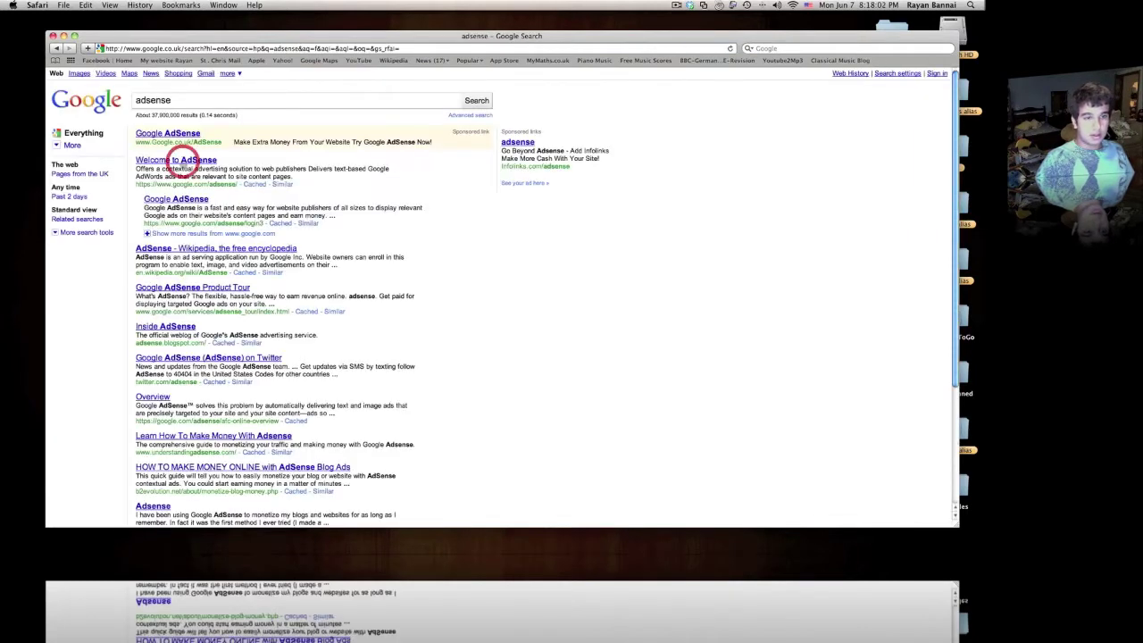
{"action": "left_click", "coordinate": [182, 162]}
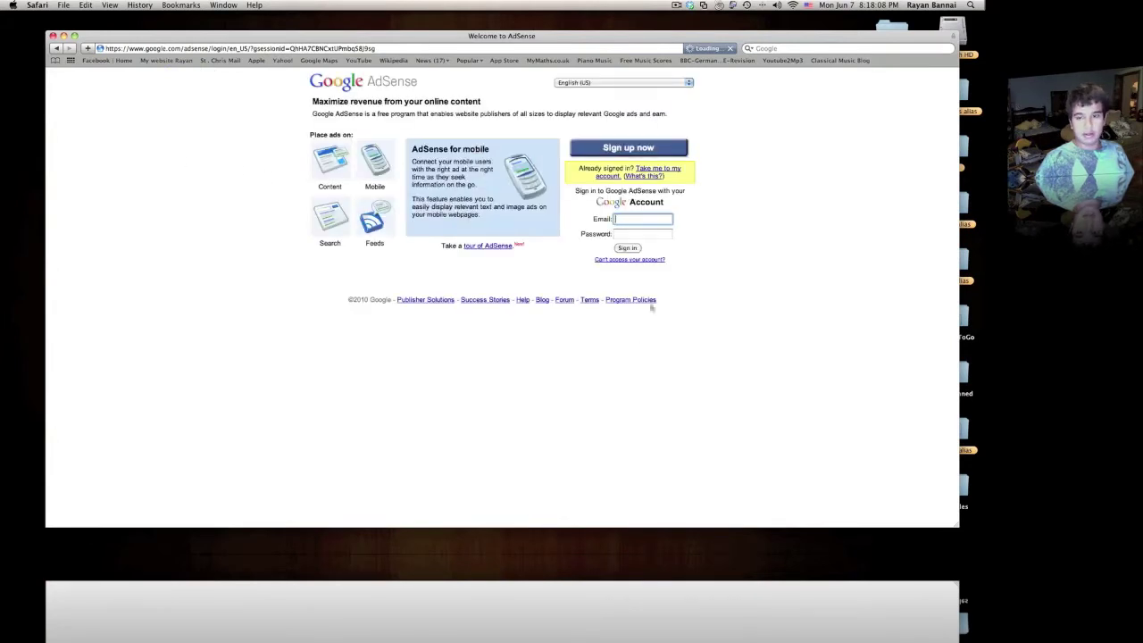
{"action": "left_click", "coordinate": [630, 148]}
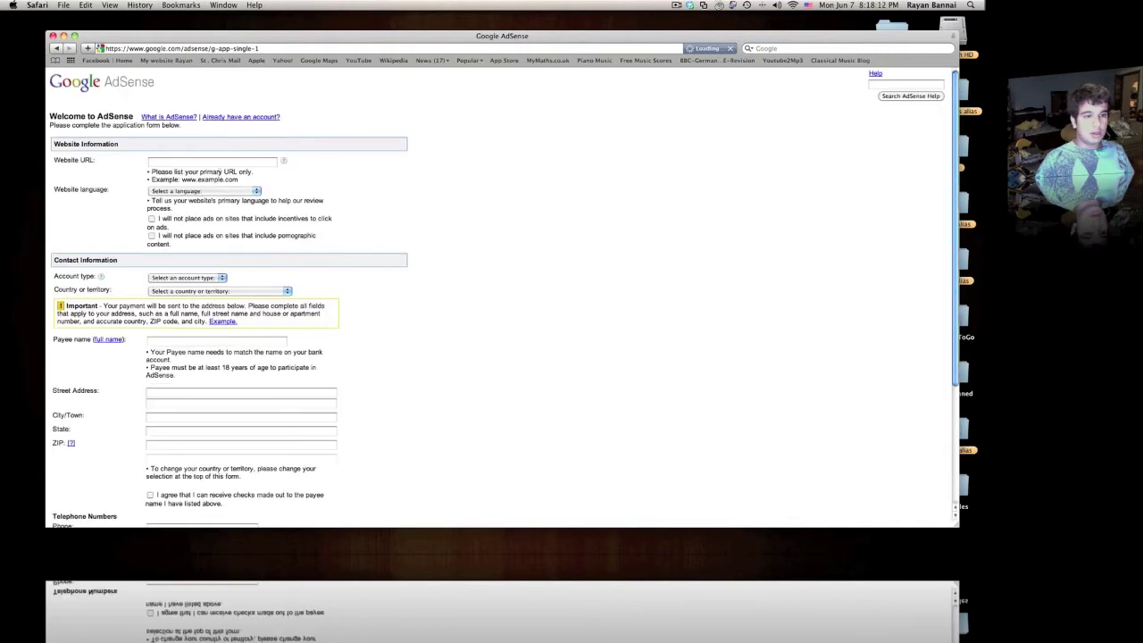
{"action": "left_click", "coordinate": [215, 164]}
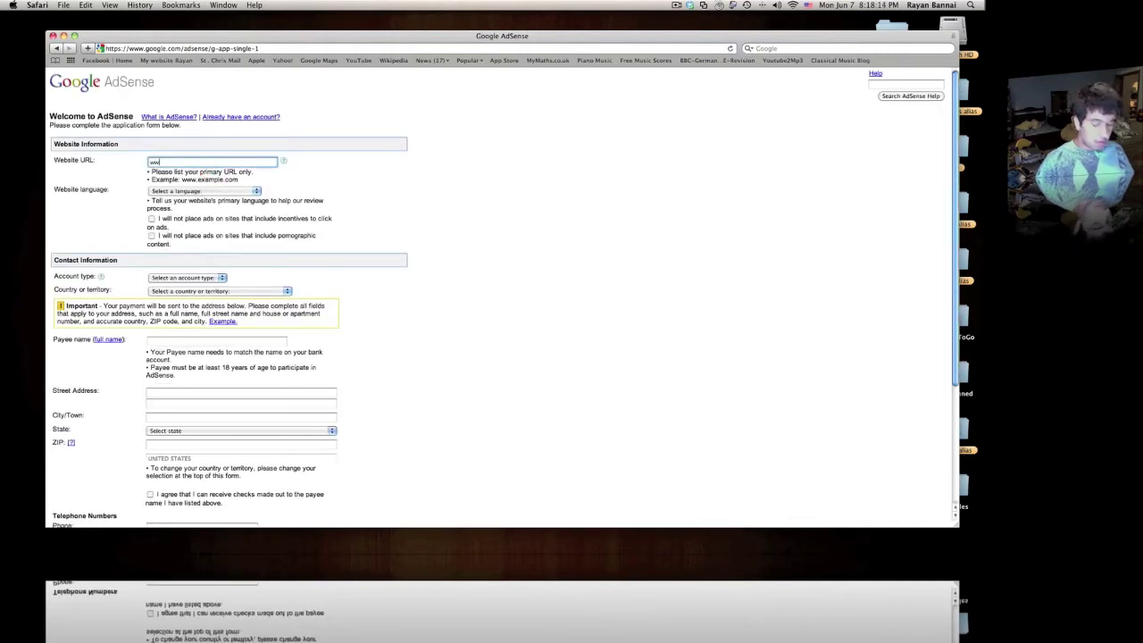
{"action": "type", "text": "www.topof"}
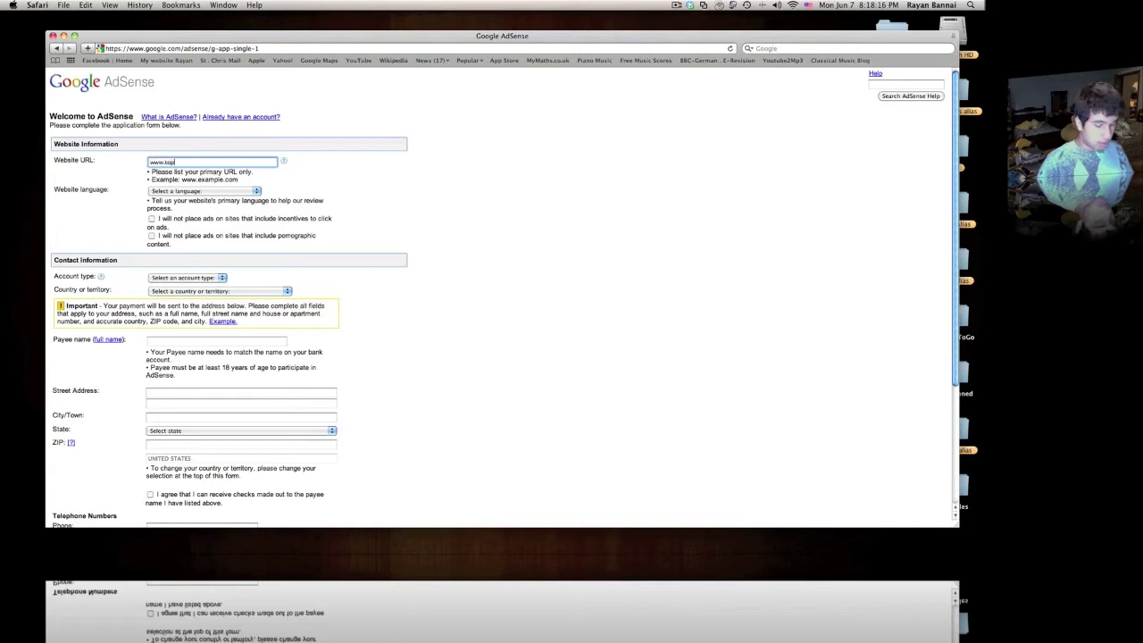
{"action": "type", "text": "th"}
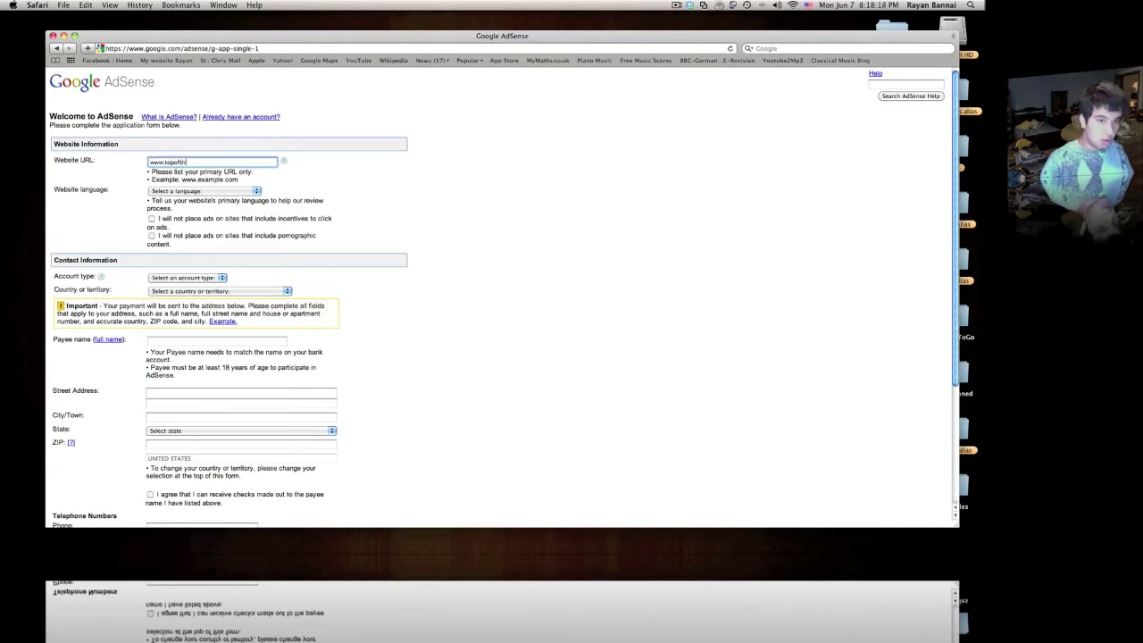
{"action": "type", "text": "etech.tk"}
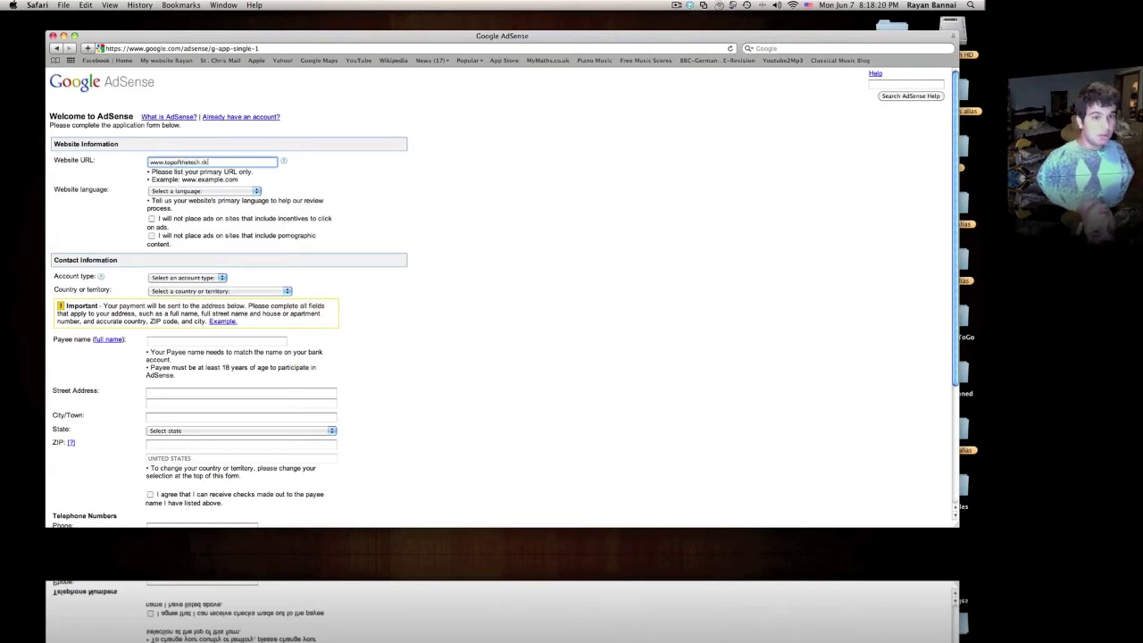
{"action": "key", "text": "Tab"}
{"action": "left_click", "coordinate": [239, 191]}
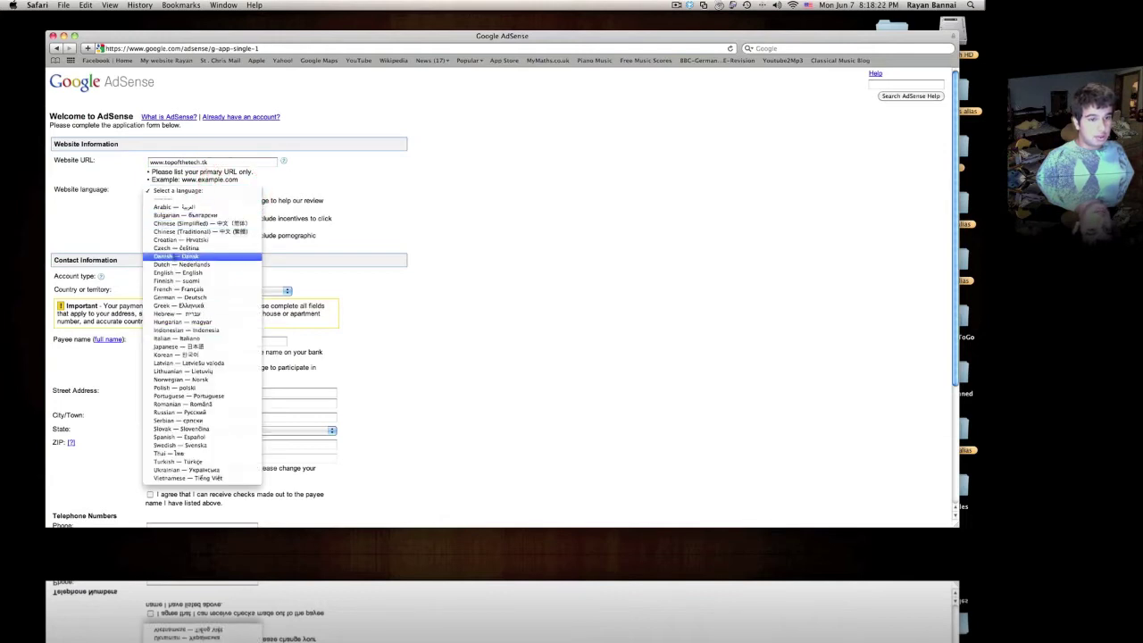
{"action": "left_click", "coordinate": [178, 272]}
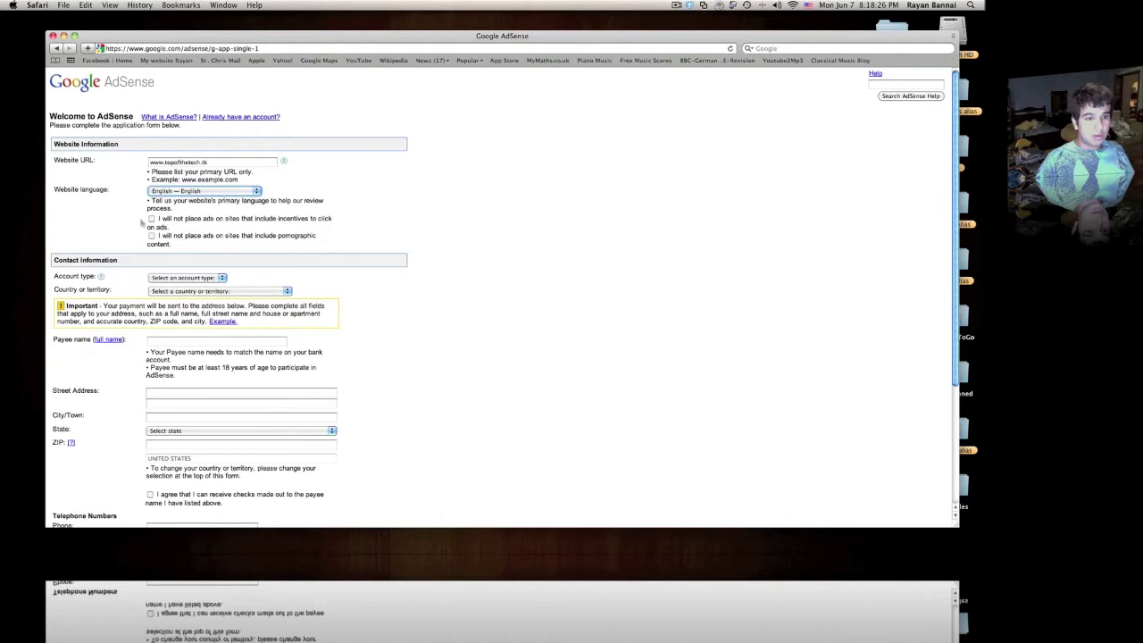
{"action": "scroll", "coordinate": [141, 223], "scroll_direction": "down", "scroll_amount": 1}
{"action": "left_click", "coordinate": [150, 205]}
{"action": "left_click", "coordinate": [150, 221]}
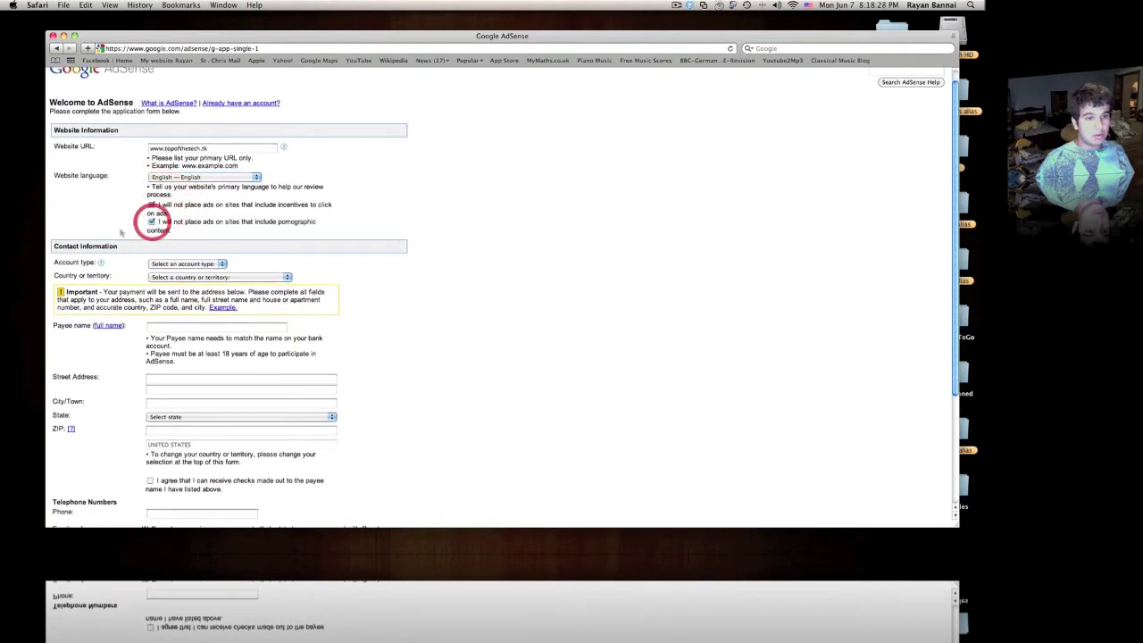
{"action": "scroll", "coordinate": [121, 232], "scroll_direction": "down", "scroll_amount": 1}
Step: Set the account type to Individual and the country to Bahrain
{"action": "left_click", "coordinate": [185, 246]}
{"action": "left_click", "coordinate": [188, 260]}
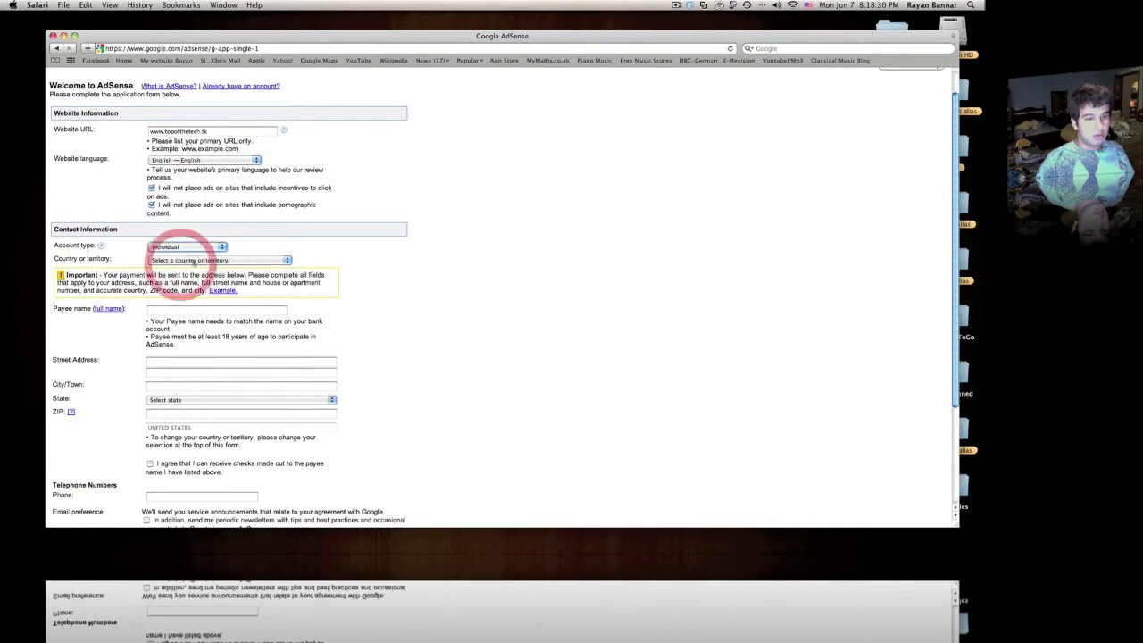
{"action": "left_click", "coordinate": [191, 247]}
{"action": "left_click", "coordinate": [199, 248]}
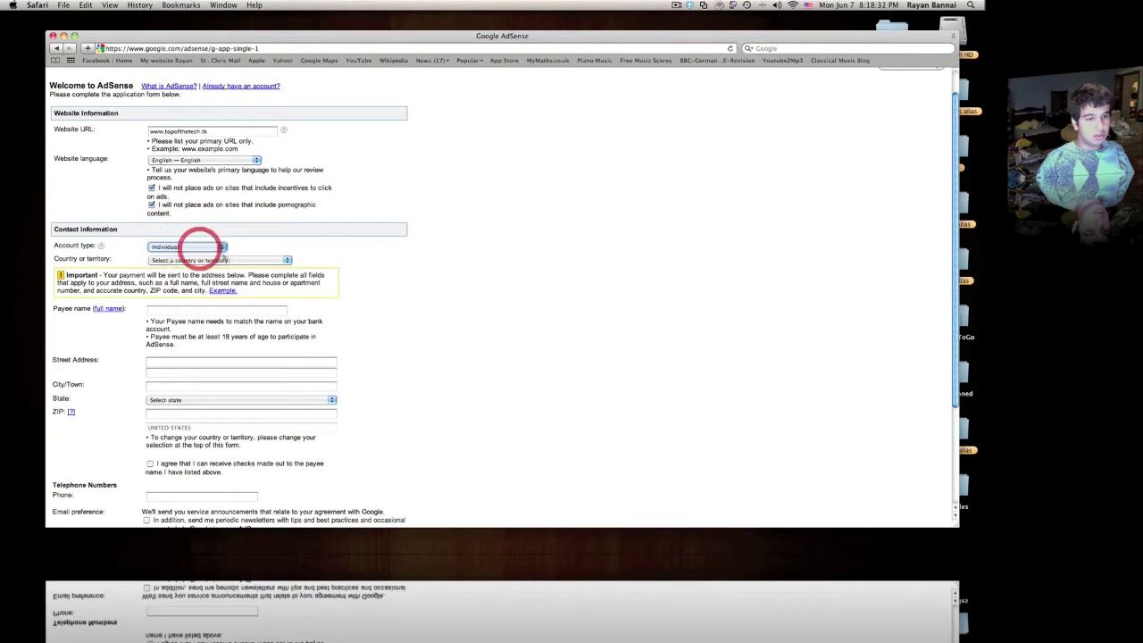
{"action": "left_click", "coordinate": [223, 259]}
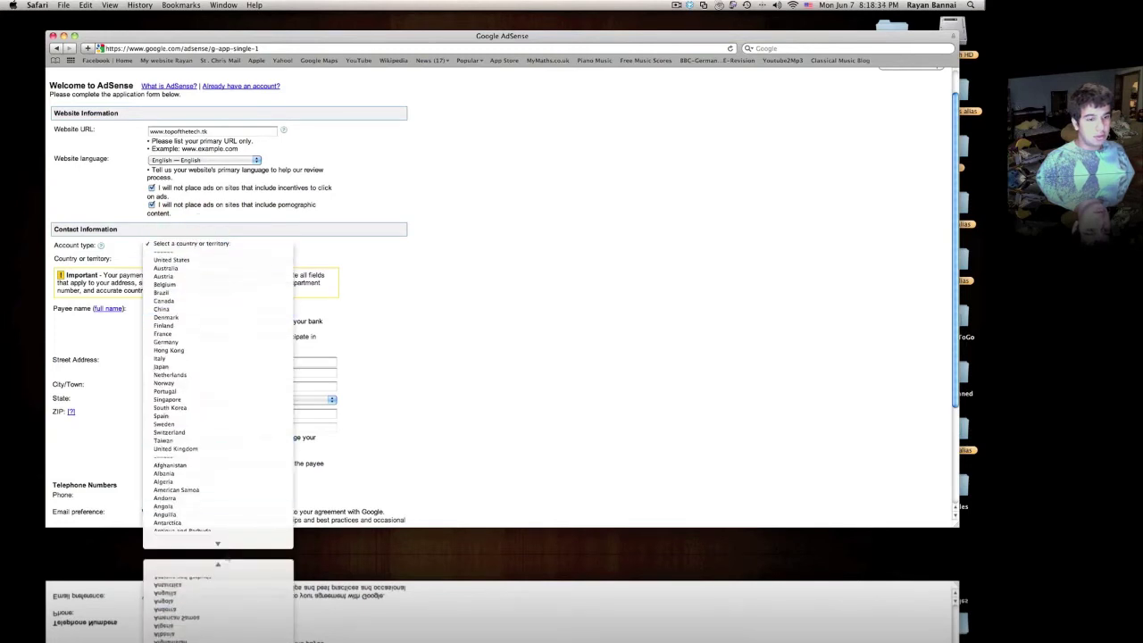
{"action": "scroll", "coordinate": [201, 411], "scroll_direction": "down", "scroll_amount": 5}
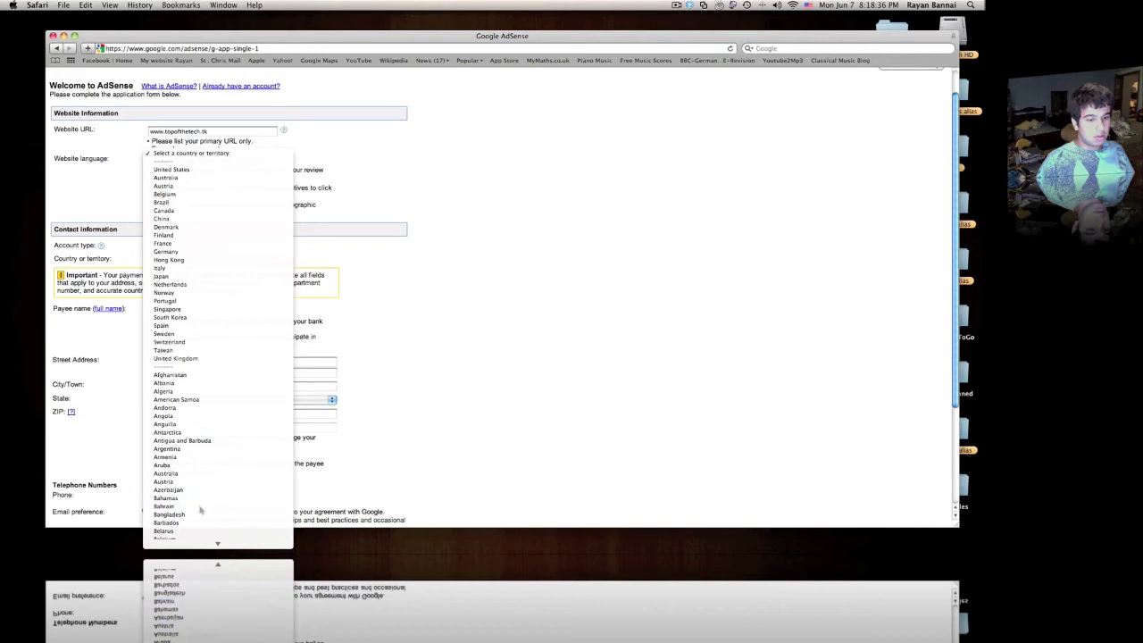
{"action": "left_click", "coordinate": [202, 506]}
Step: Enter the payee's full name, start the street address, then return to the AdSense home page
{"action": "left_click", "coordinate": [191, 299]}
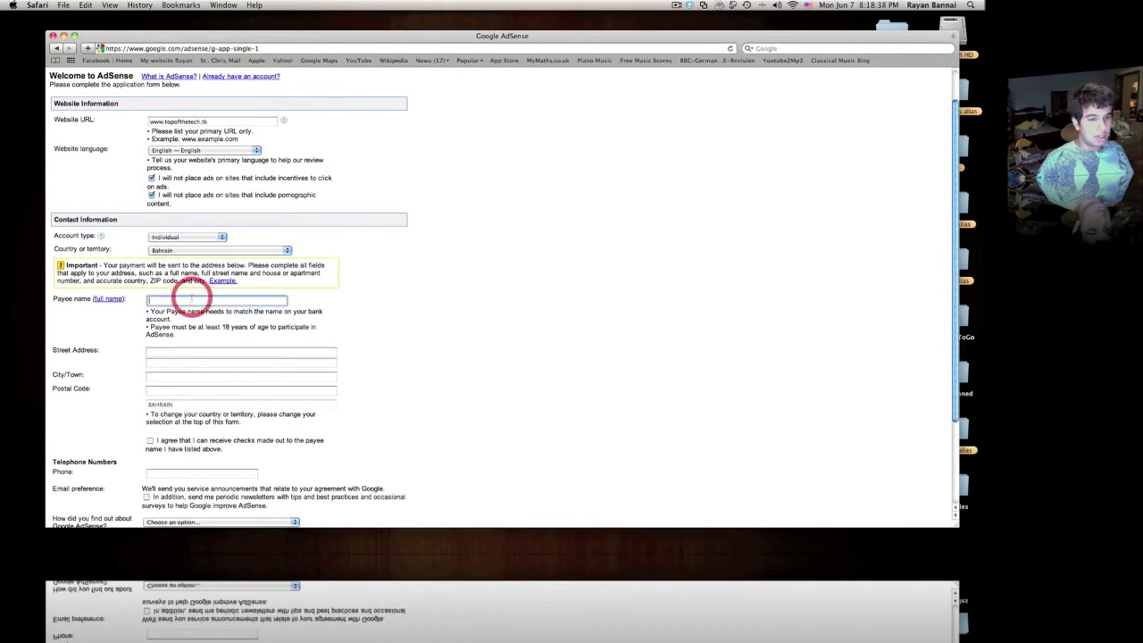
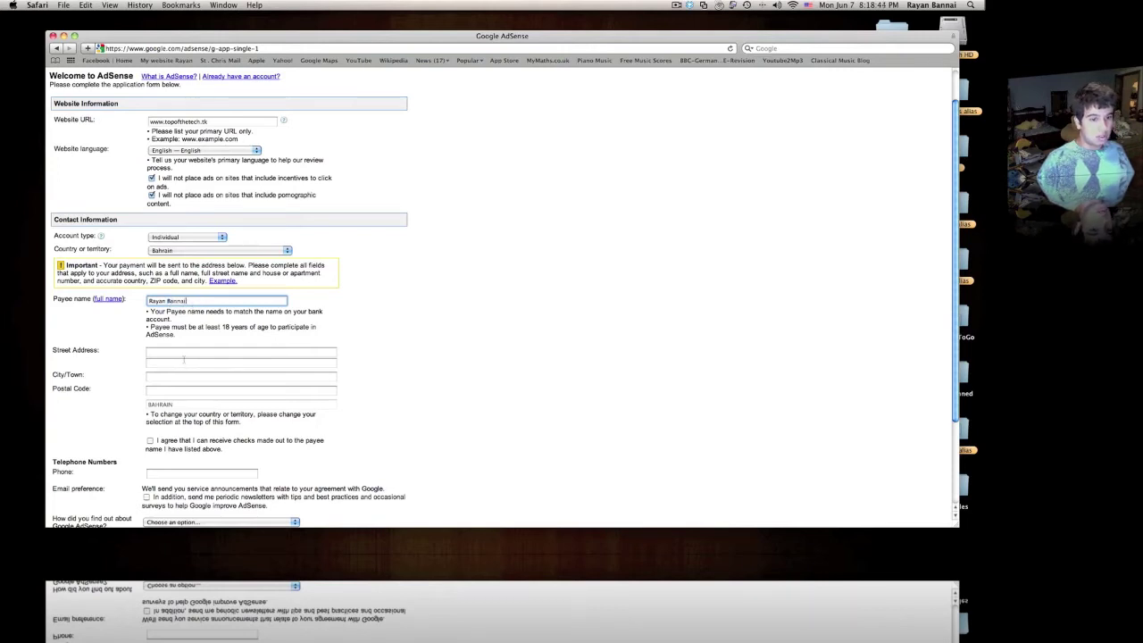
{"action": "left_click", "coordinate": [184, 354]}
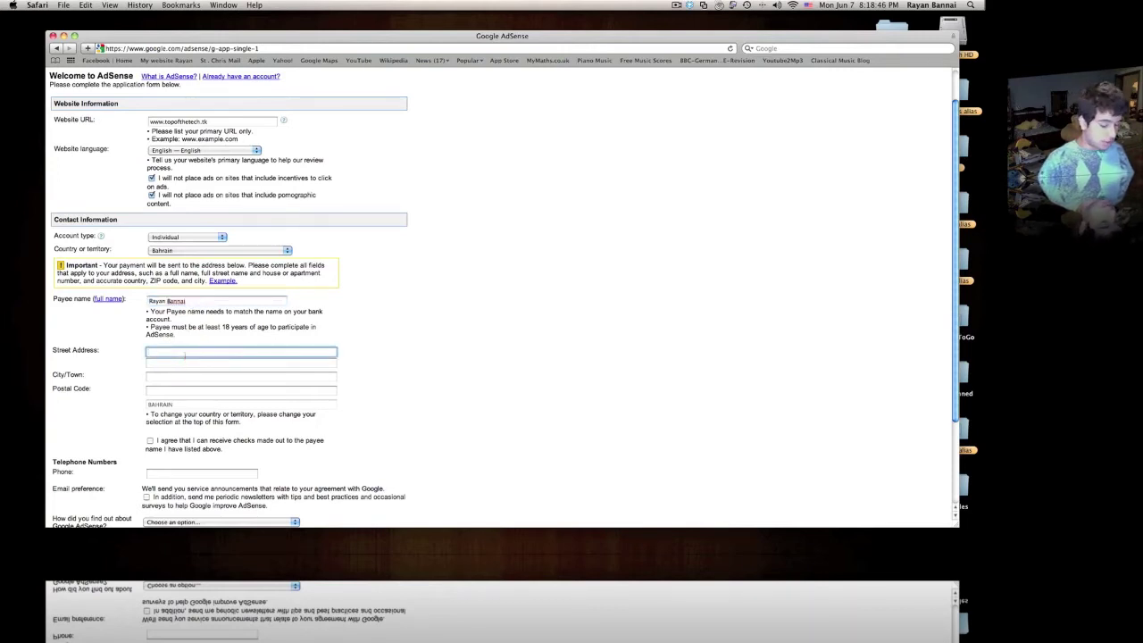
{"action": "scroll", "coordinate": [186, 355], "scroll_direction": "down", "scroll_amount": 3}
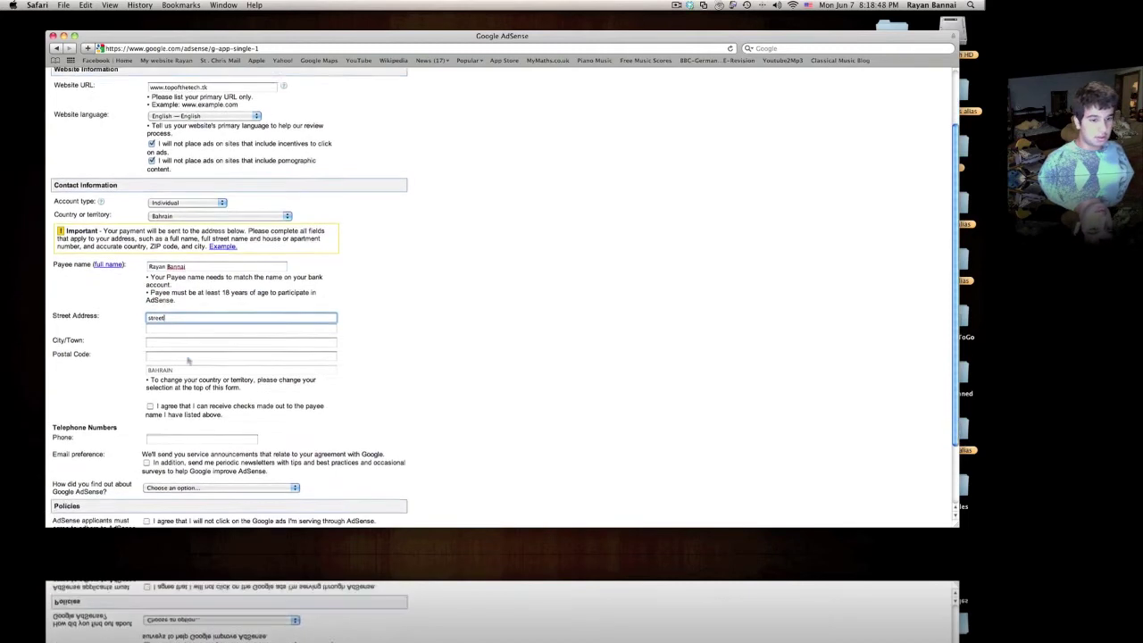
{"action": "scroll", "coordinate": [112, 483], "scroll_direction": "up", "scroll_amount": 4}
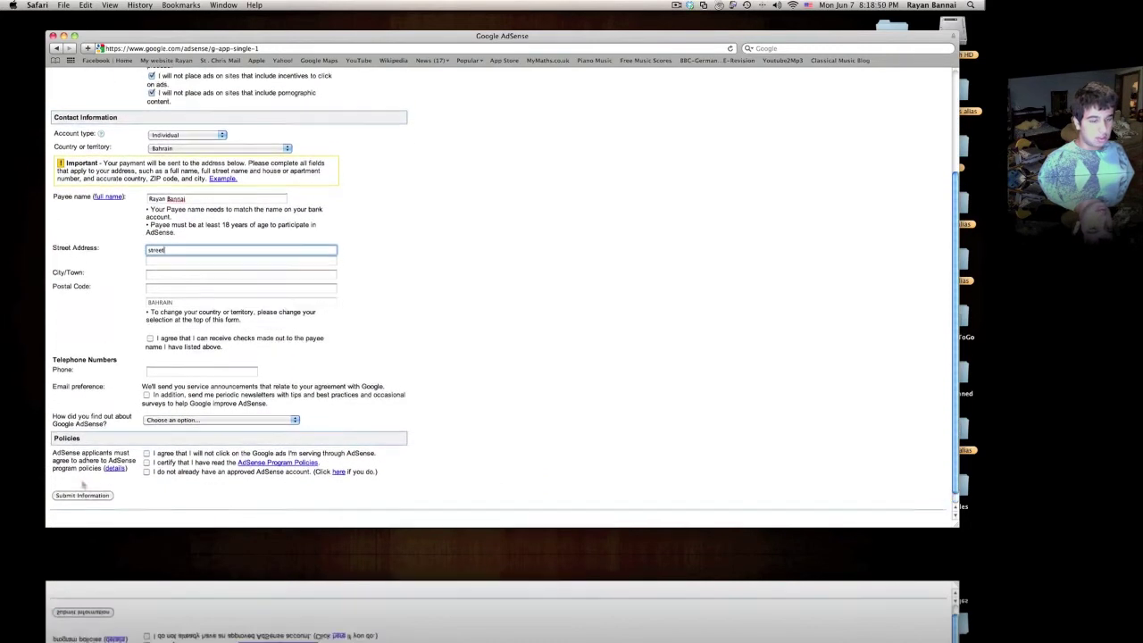
{"action": "left_click", "coordinate": [81, 82]}
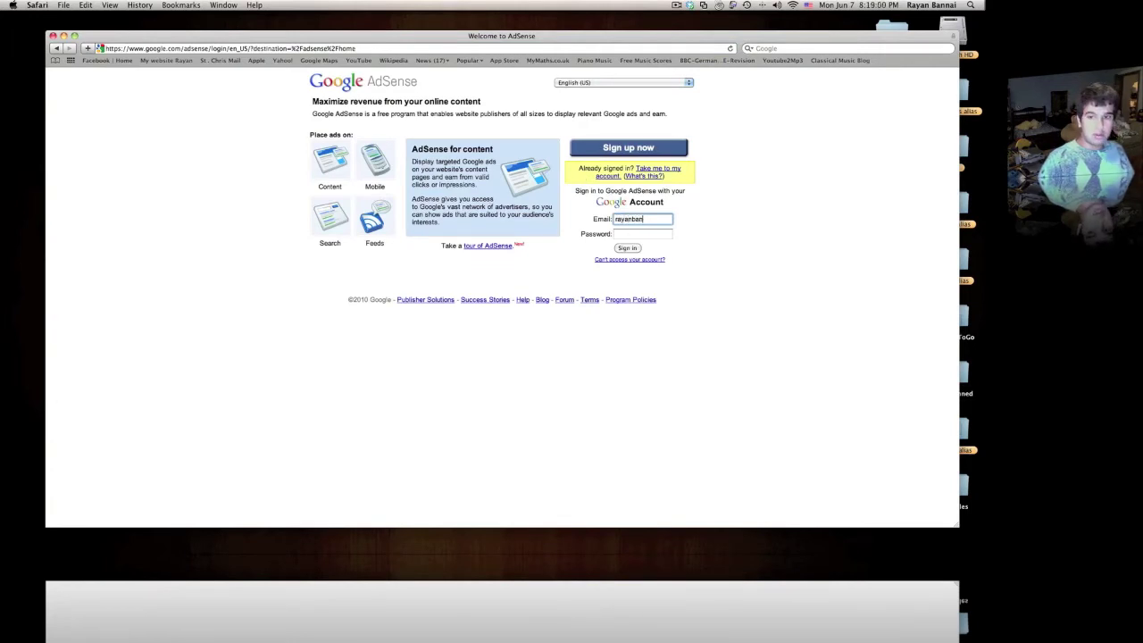
Step: Sign in with the account's Yahoo e-mail and password
{"action": "type", "text": "@yah"}
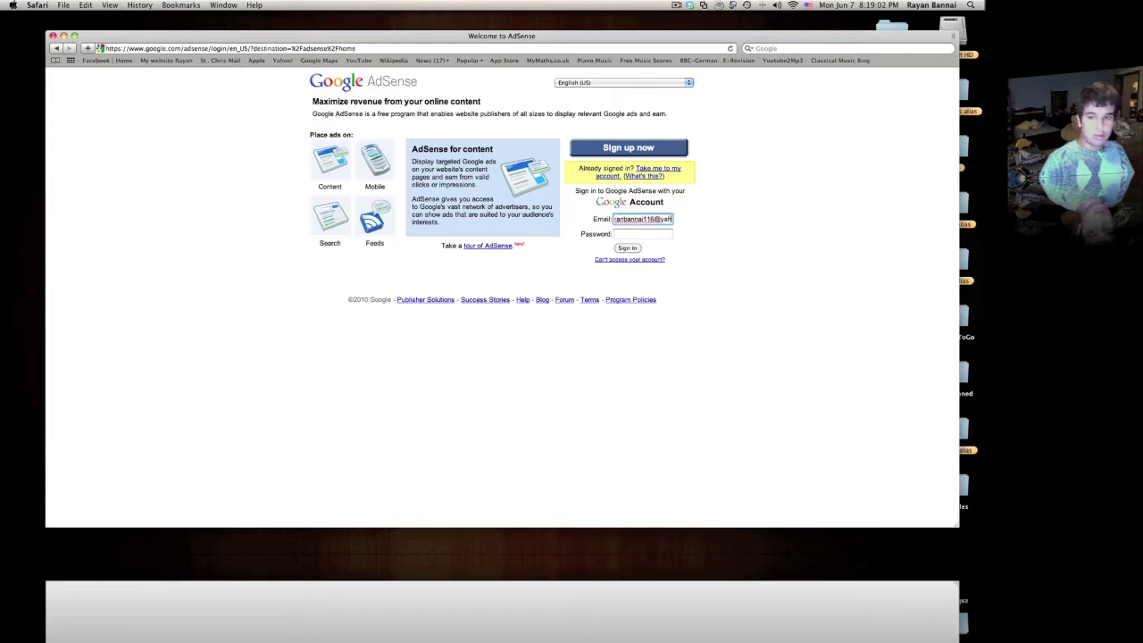
{"action": "type", "text": "oo.com"}
{"action": "key", "text": "Tab"}
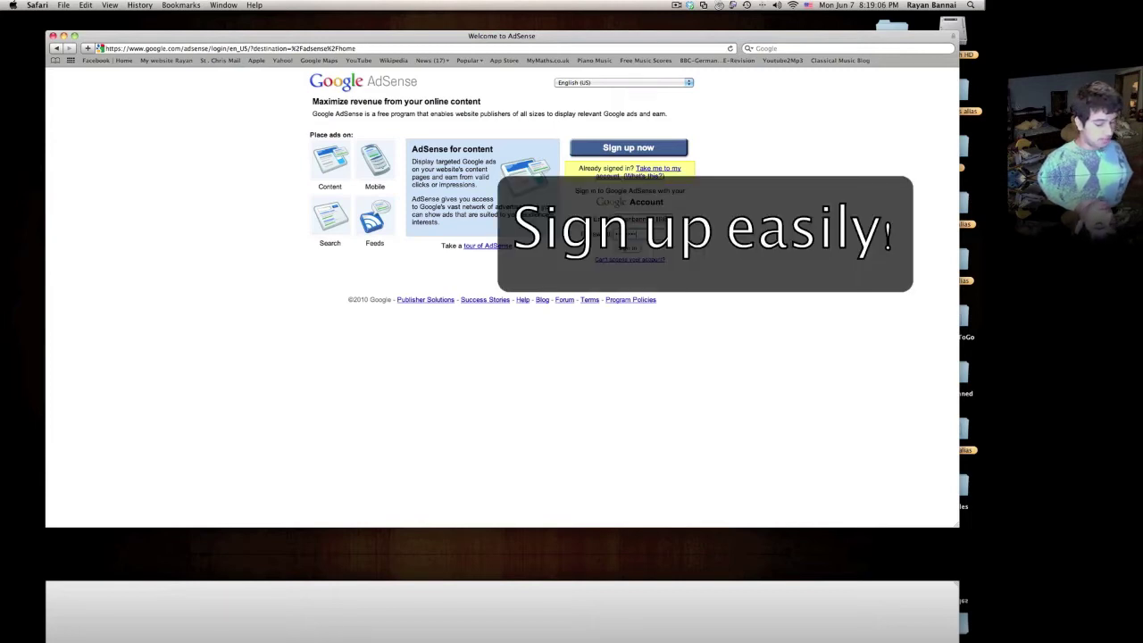
{"action": "key", "text": "Return"}
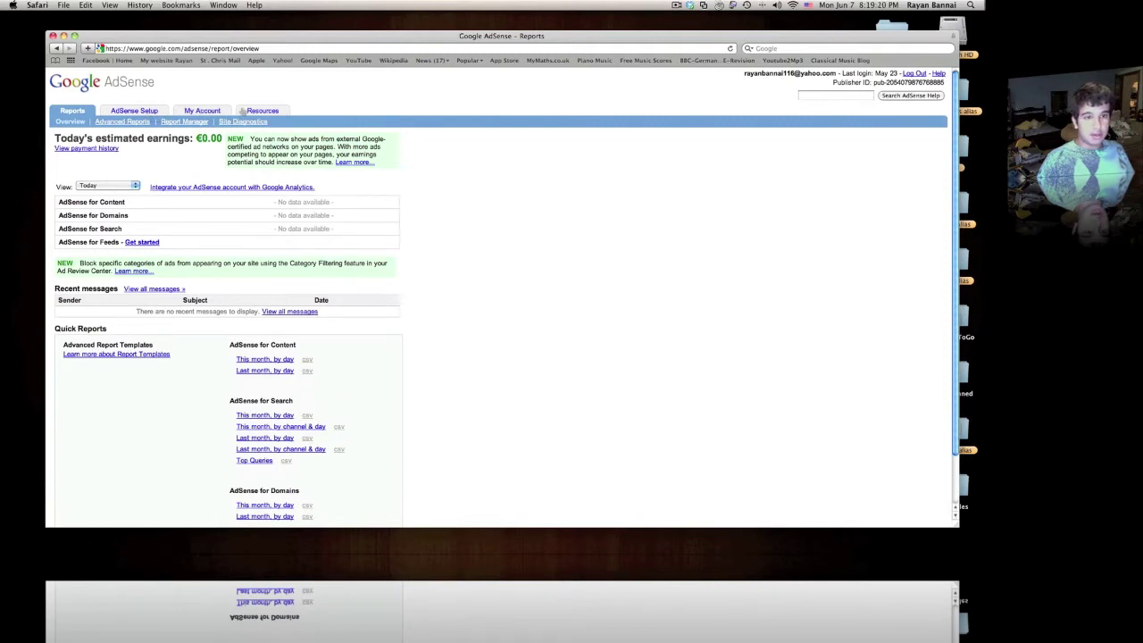
Step: Browse the Resources tab, then open the AdSense Setup Get Ads page
{"action": "left_click", "coordinate": [251, 108]}
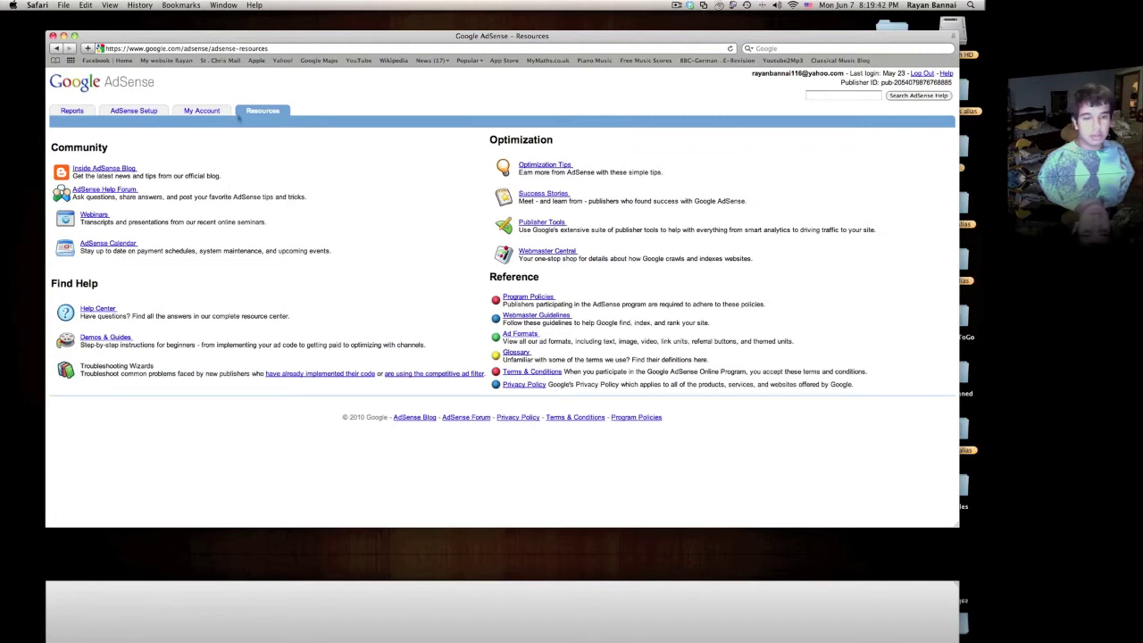
{"action": "left_click", "coordinate": [71, 112]}
{"action": "left_click", "coordinate": [132, 112]}
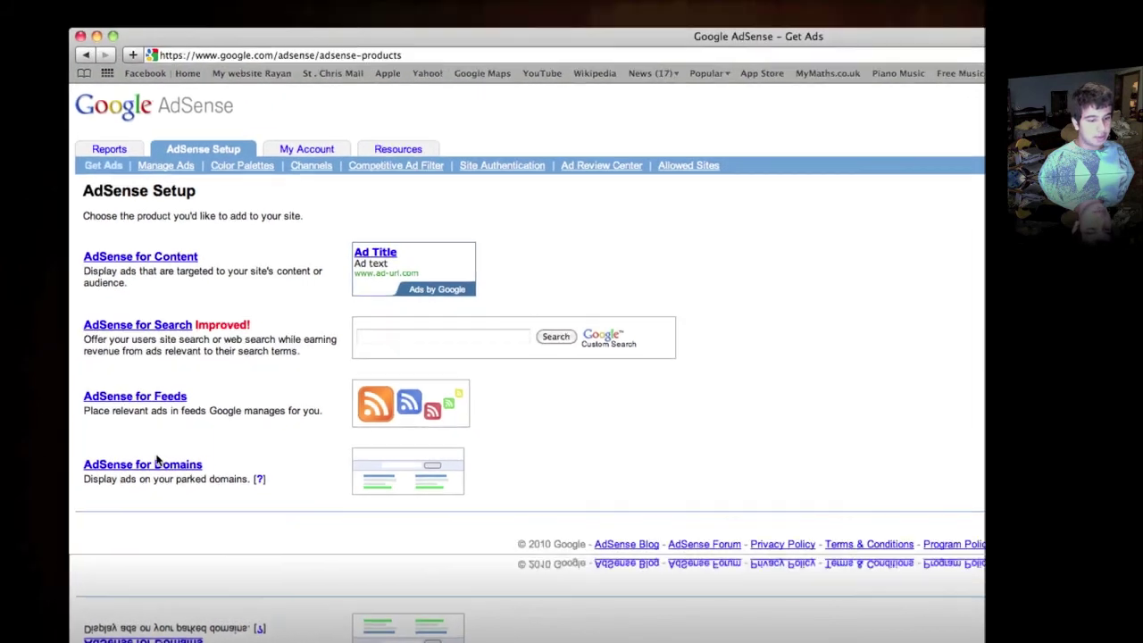
Step: Hide Safari, restore iWeb, and drag a Google AdSense widget onto the homepage
{"action": "key", "text": "super+h"}
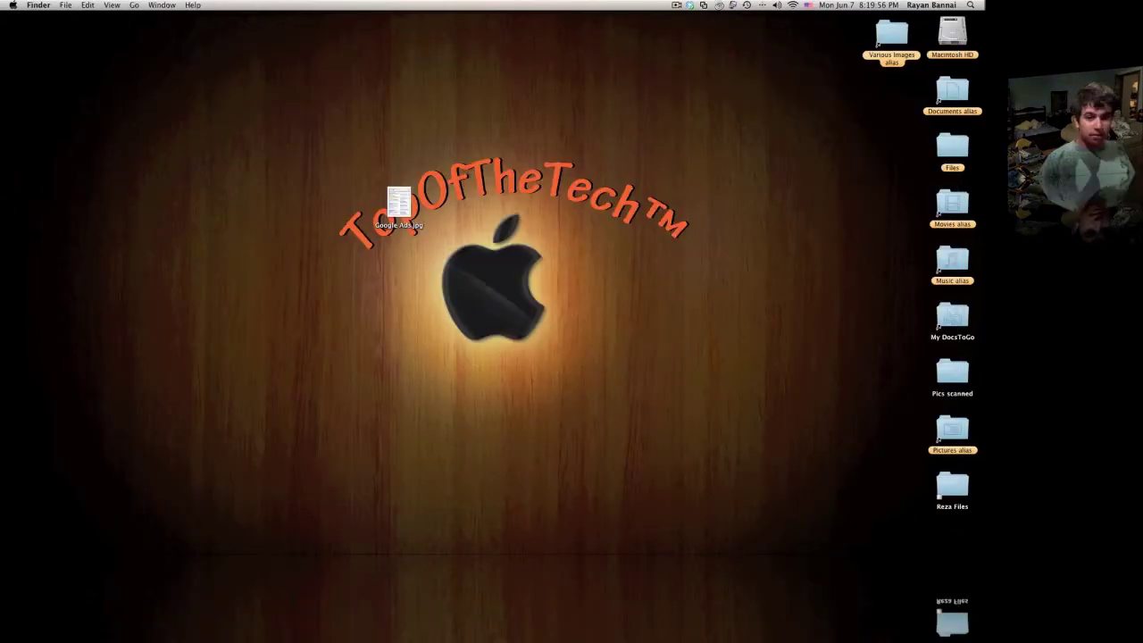
{"action": "mouse_move", "coordinate": [612, 535]}
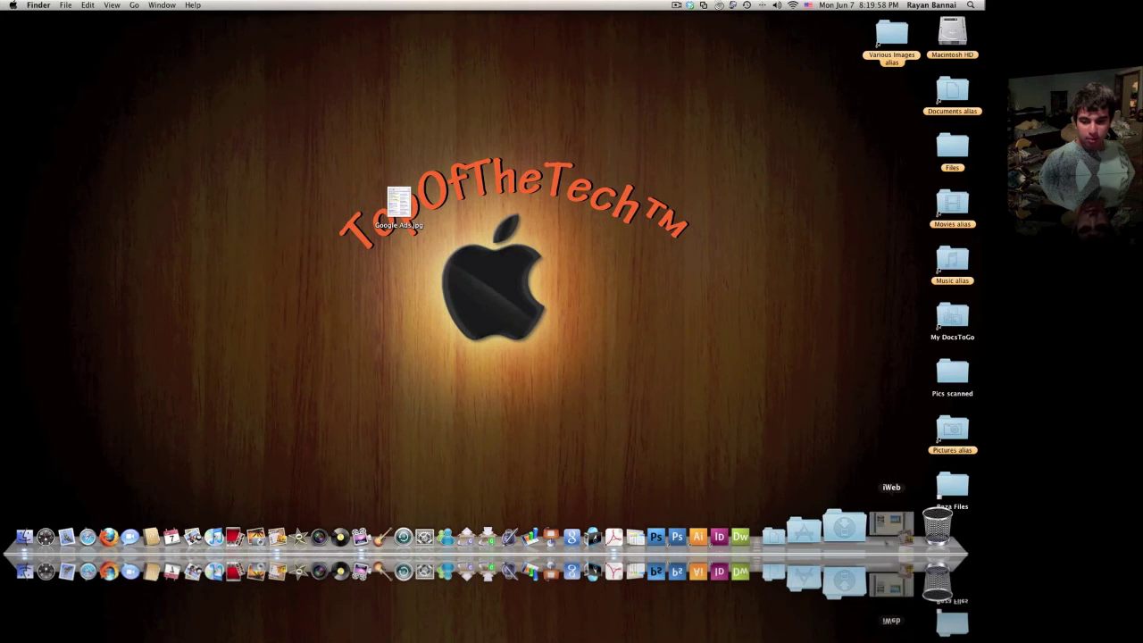
{"action": "left_click", "coordinate": [859, 531]}
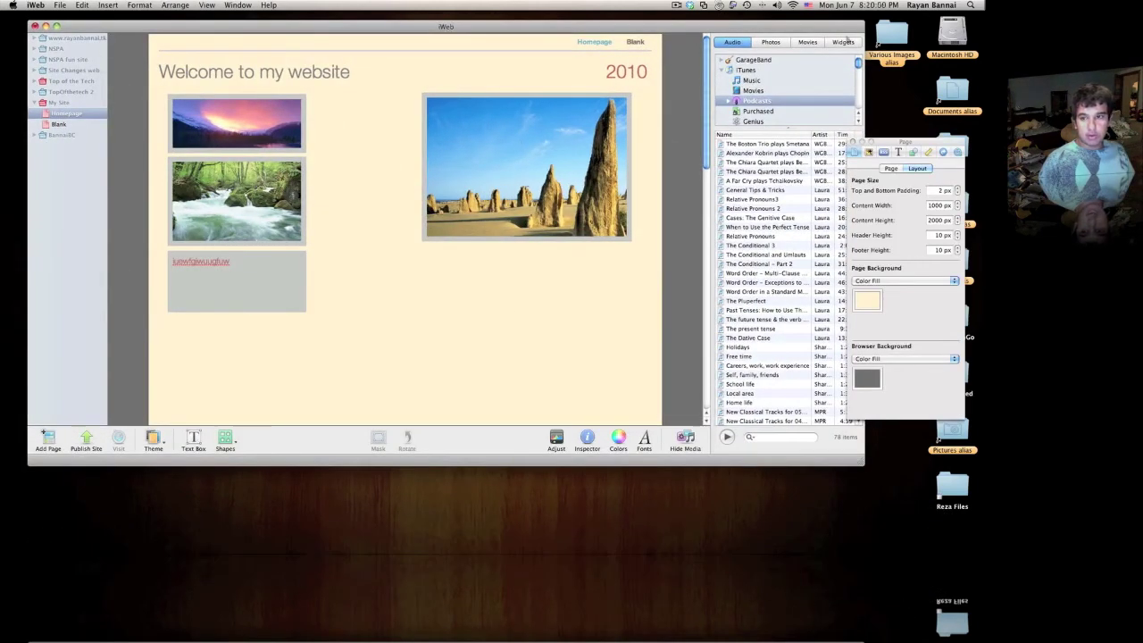
{"action": "left_click", "coordinate": [843, 42]}
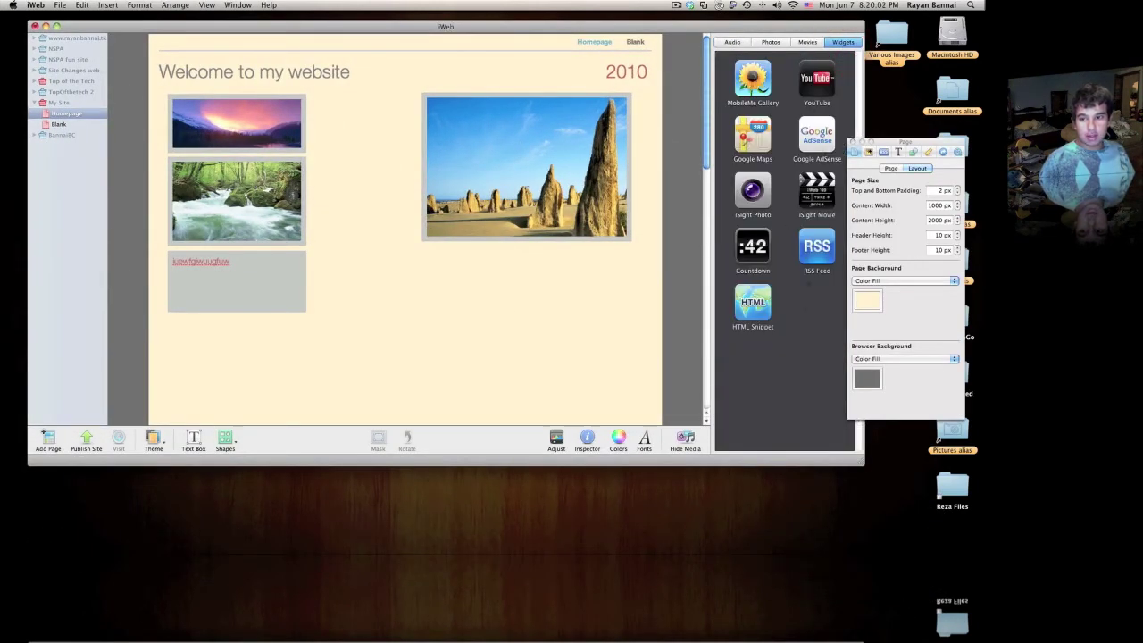
{"action": "left_click_drag", "start_coordinate": [820, 141], "coordinate": [479, 327]}
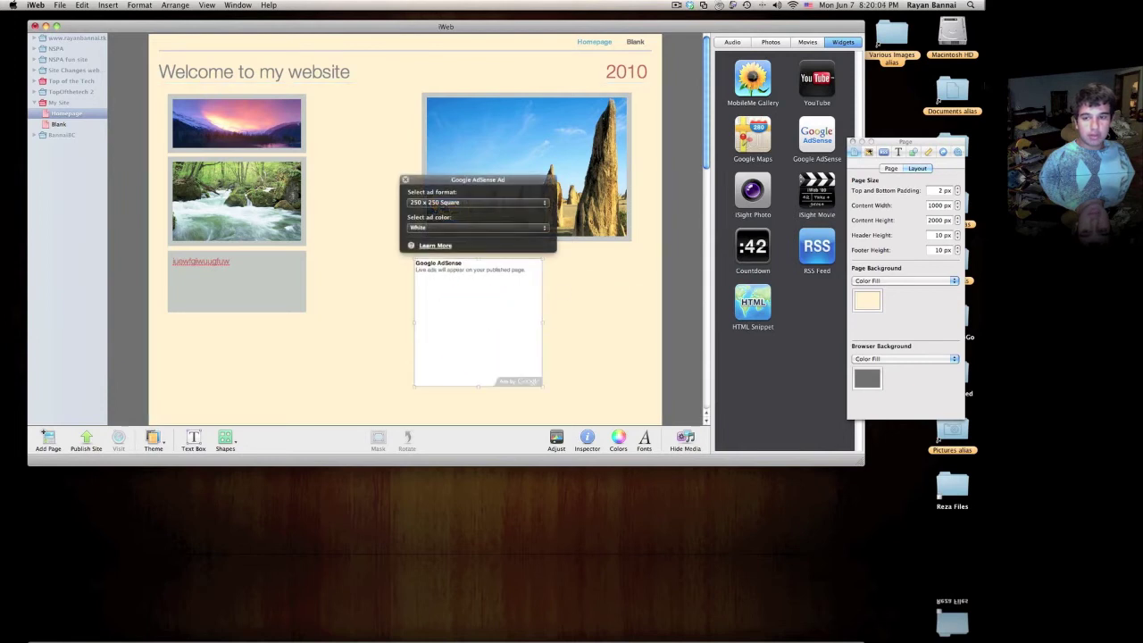
{"action": "left_click", "coordinate": [455, 203]}
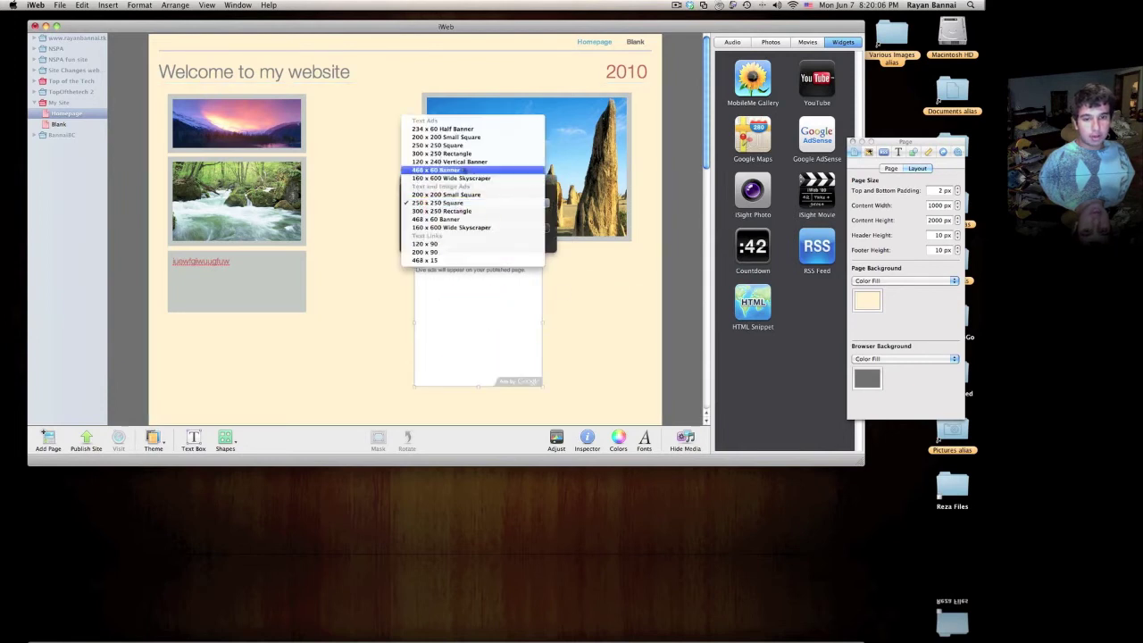
Step: Try the 234 x 60, 120 x 90 and 160 x 600 formats, moving the skyscraper top right
{"action": "left_click", "coordinate": [423, 129]}
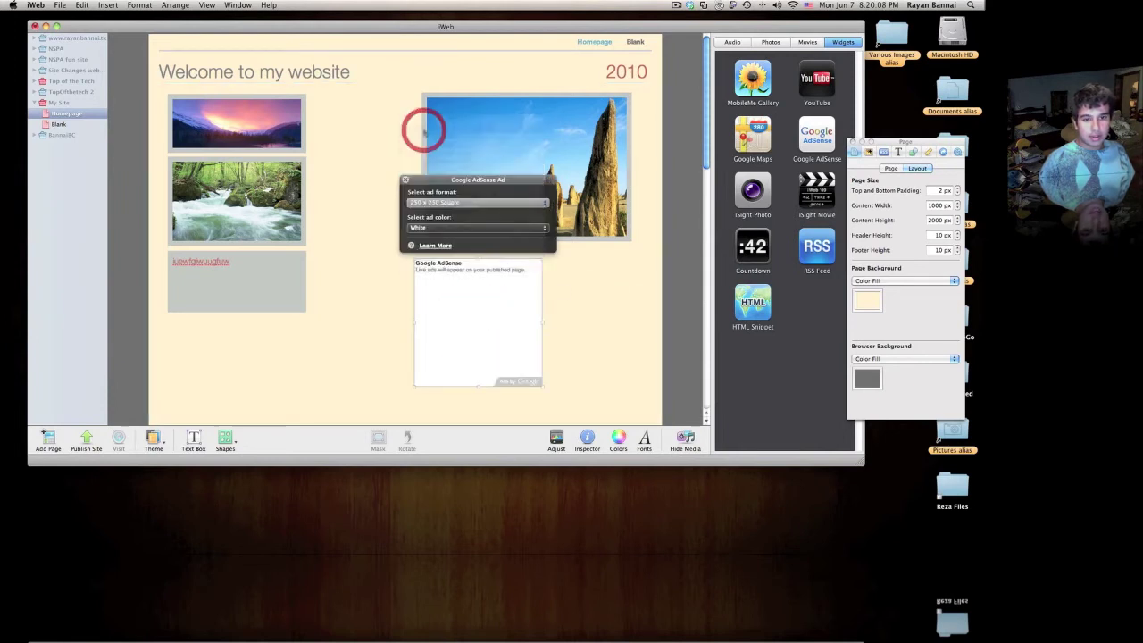
{"action": "left_click", "coordinate": [498, 203]}
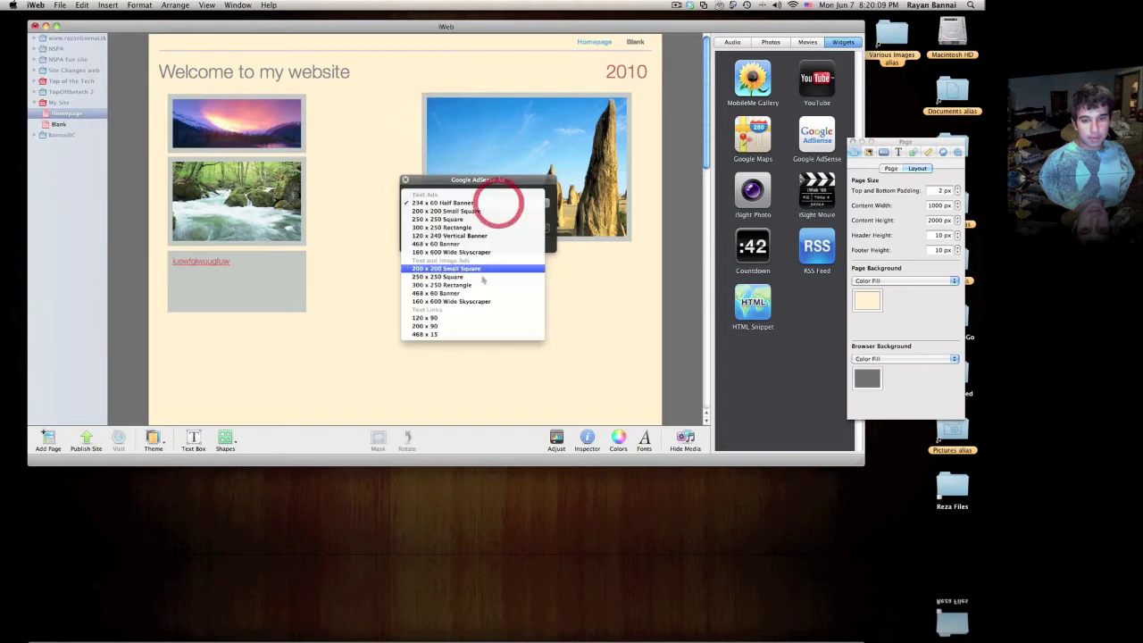
{"action": "left_click", "coordinate": [459, 319]}
{"action": "left_click", "coordinate": [472, 203]}
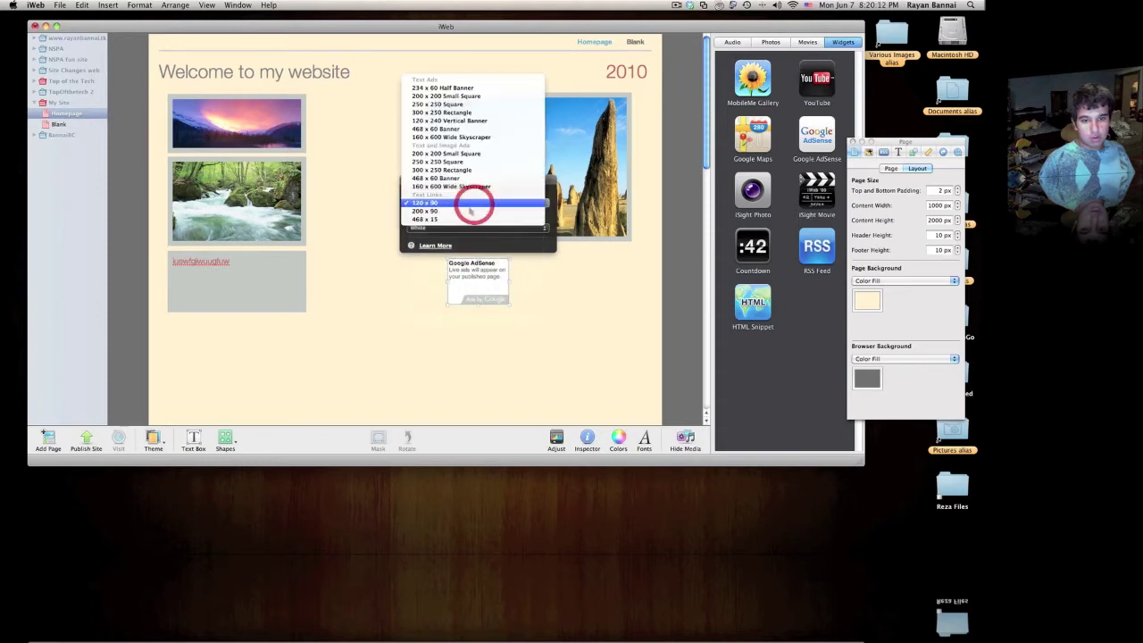
{"action": "left_click", "coordinate": [448, 186]}
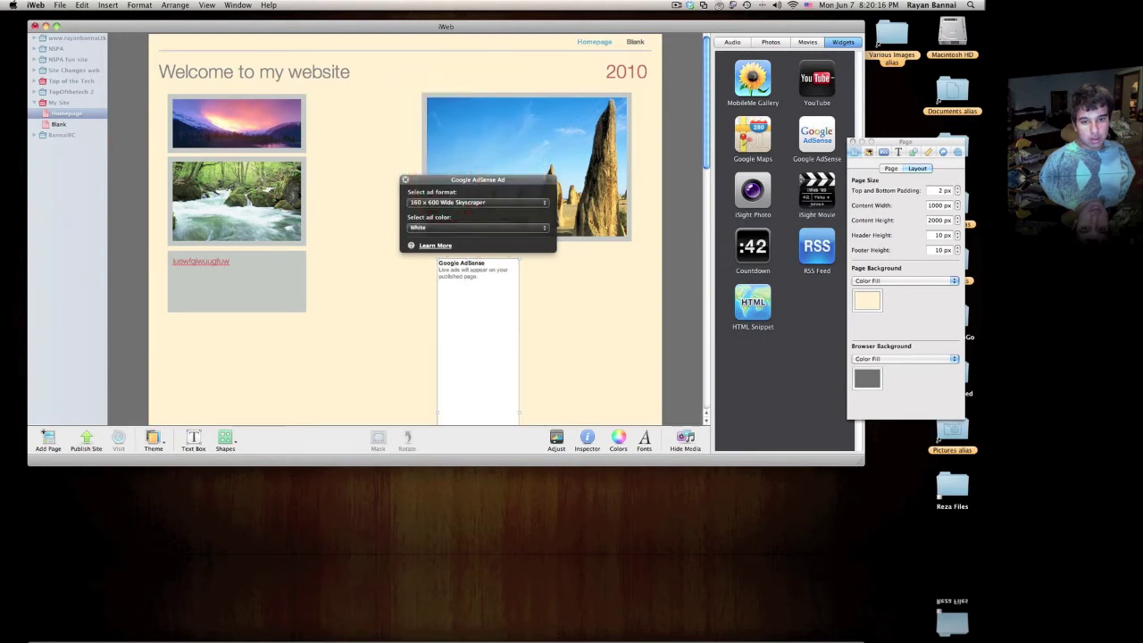
{"action": "scroll", "coordinate": [492, 257], "scroll_direction": "down", "scroll_amount": 5}
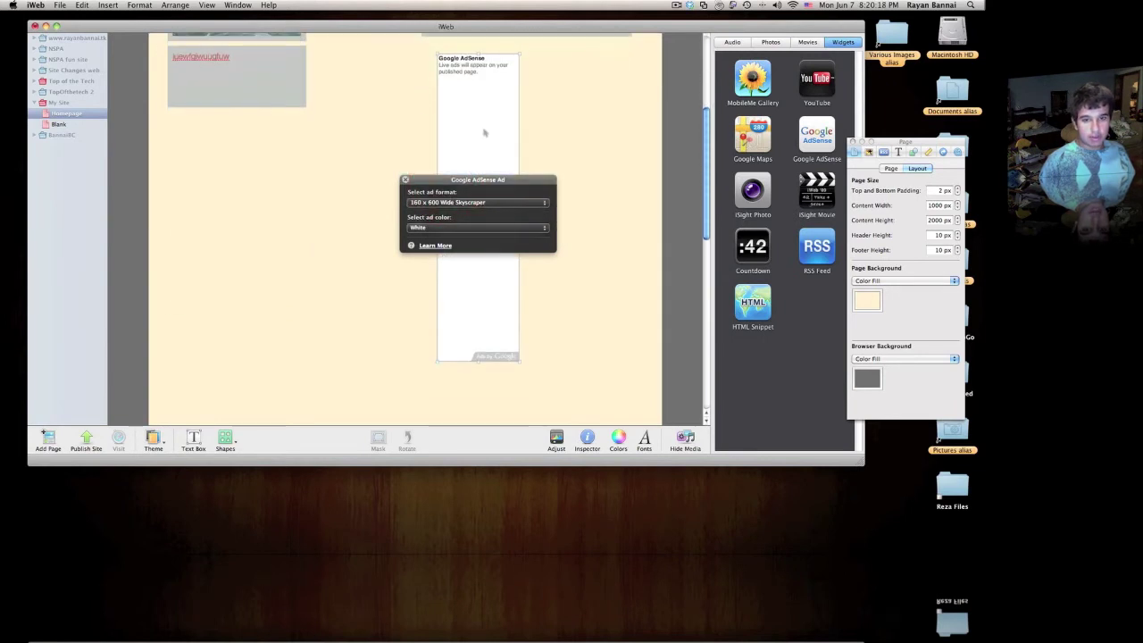
{"action": "mouse_move", "coordinate": [484, 132]}
{"action": "left_mouse_down"}
{"action": "mouse_move", "coordinate": [615, 143]}
{"action": "mouse_move", "coordinate": [467, 146]}
{"action": "mouse_move", "coordinate": [472, 128]}
{"action": "left_mouse_up"}
{"action": "scroll", "coordinate": [611, 142], "scroll_direction": "up", "scroll_amount": 5}
{"action": "left_click_drag", "start_coordinate": [628, 361], "coordinate": [620, 186]}
Step: Switch to the 468 x 60 Banner, then the 300 x 250 Rectangle, repositioning each
{"action": "left_click", "coordinate": [607, 44]}
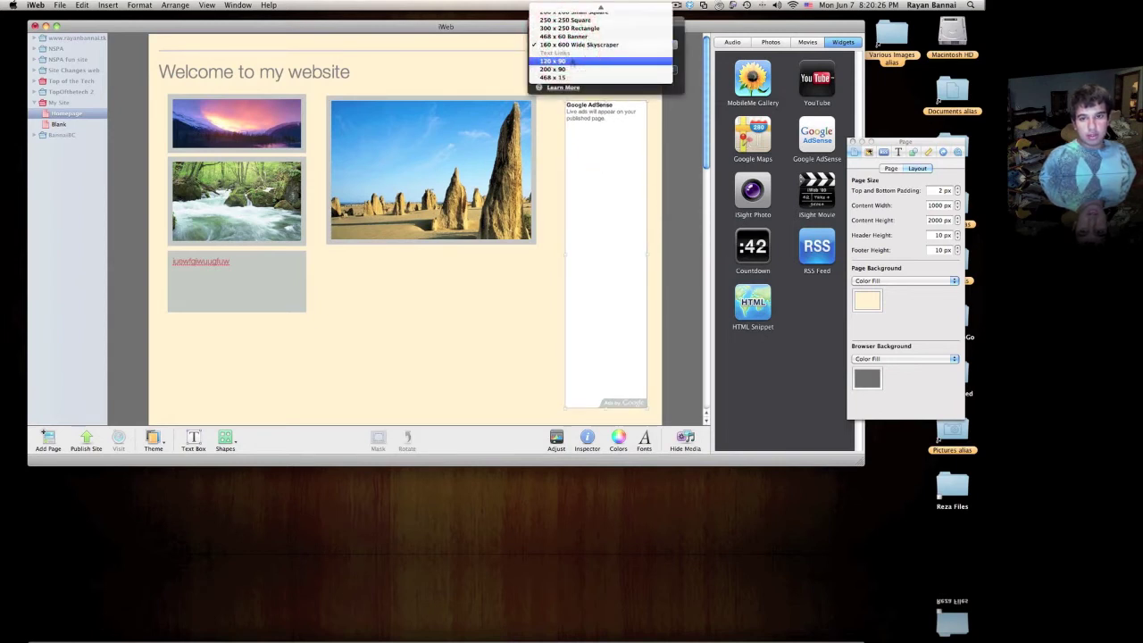
{"action": "left_click", "coordinate": [562, 36]}
{"action": "left_click_drag", "start_coordinate": [590, 129], "coordinate": [461, 77]}
{"action": "left_click", "coordinate": [455, 120]}
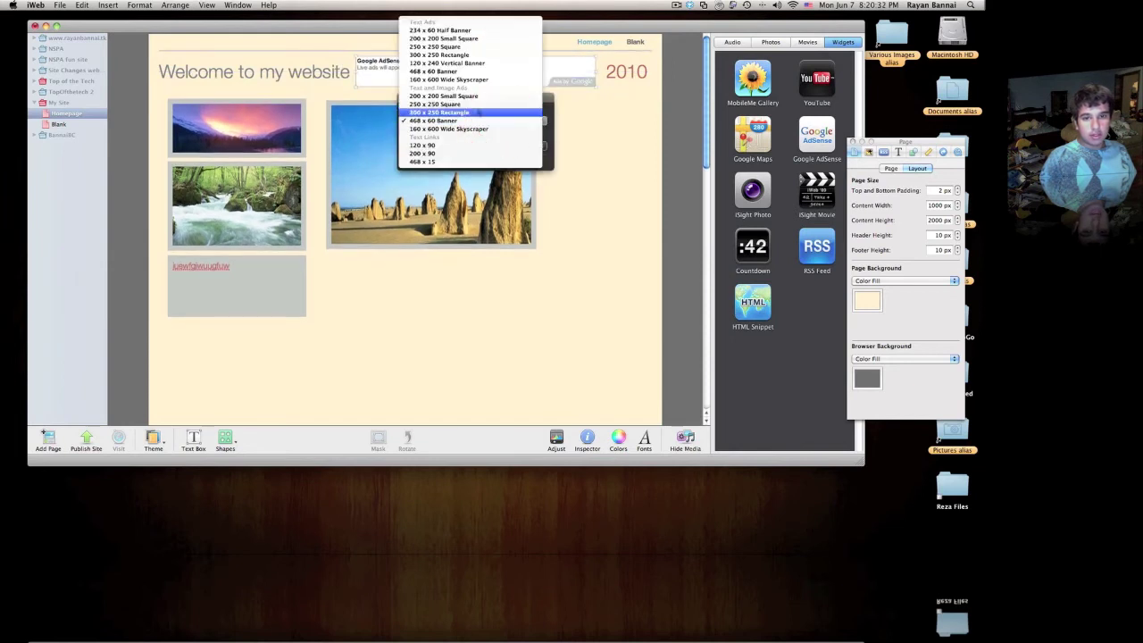
{"action": "left_click", "coordinate": [478, 112]}
{"action": "left_click_drag", "start_coordinate": [518, 145], "coordinate": [572, 174]}
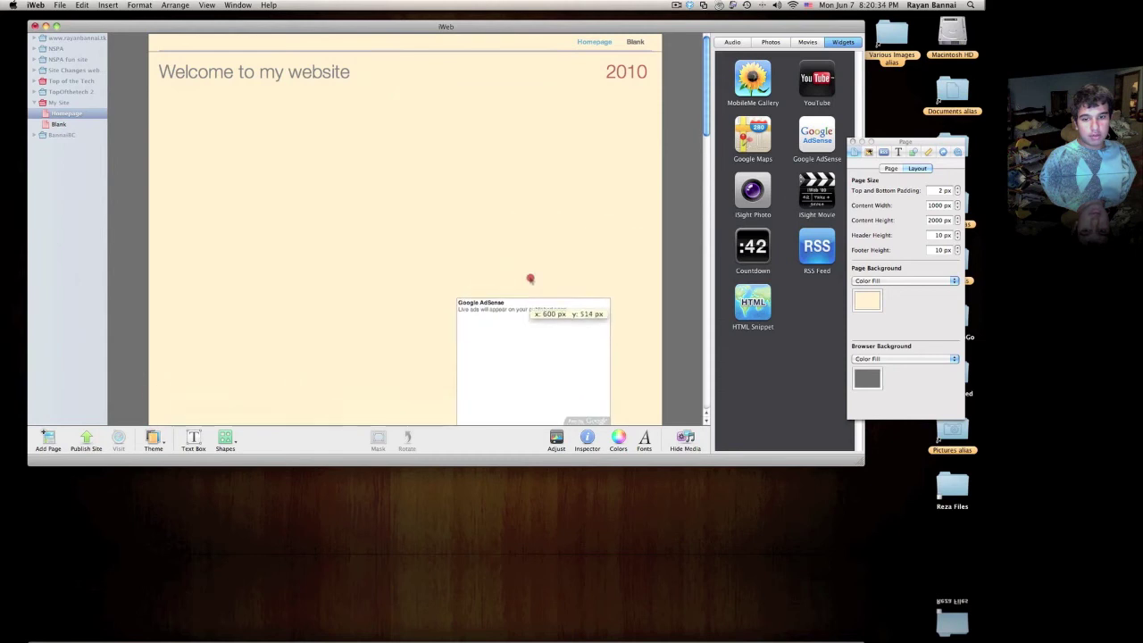
{"action": "left_click_drag", "start_coordinate": [530, 280], "coordinate": [540, 197]}
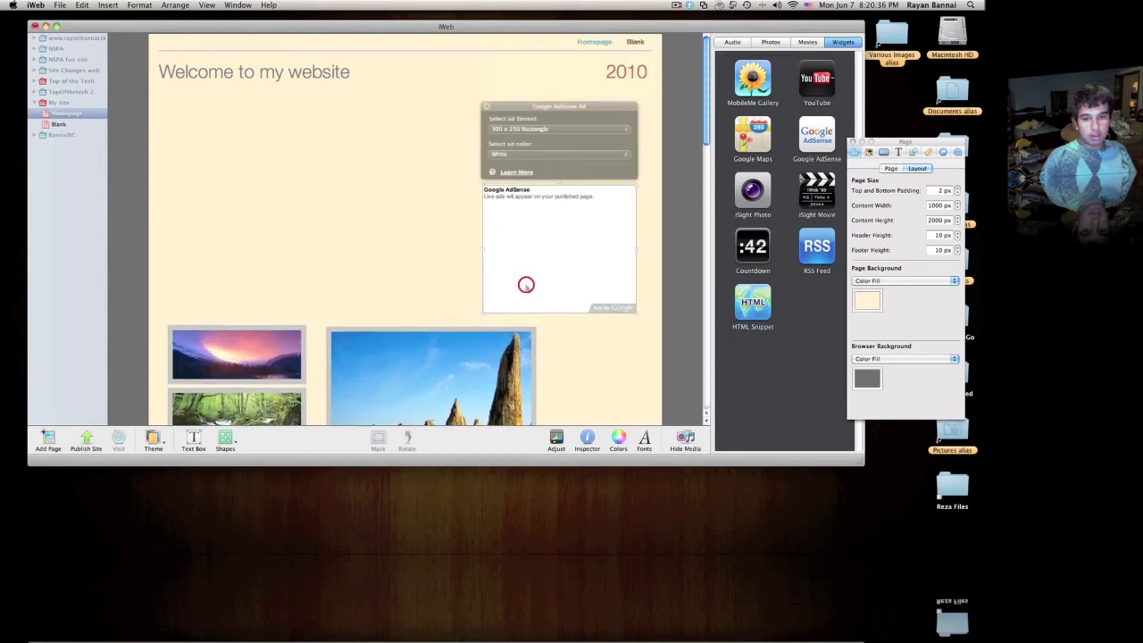
Step: Change the ad to 250 x 250 Square, then 200 x 200 Small Square
{"action": "left_click", "coordinate": [526, 129]}
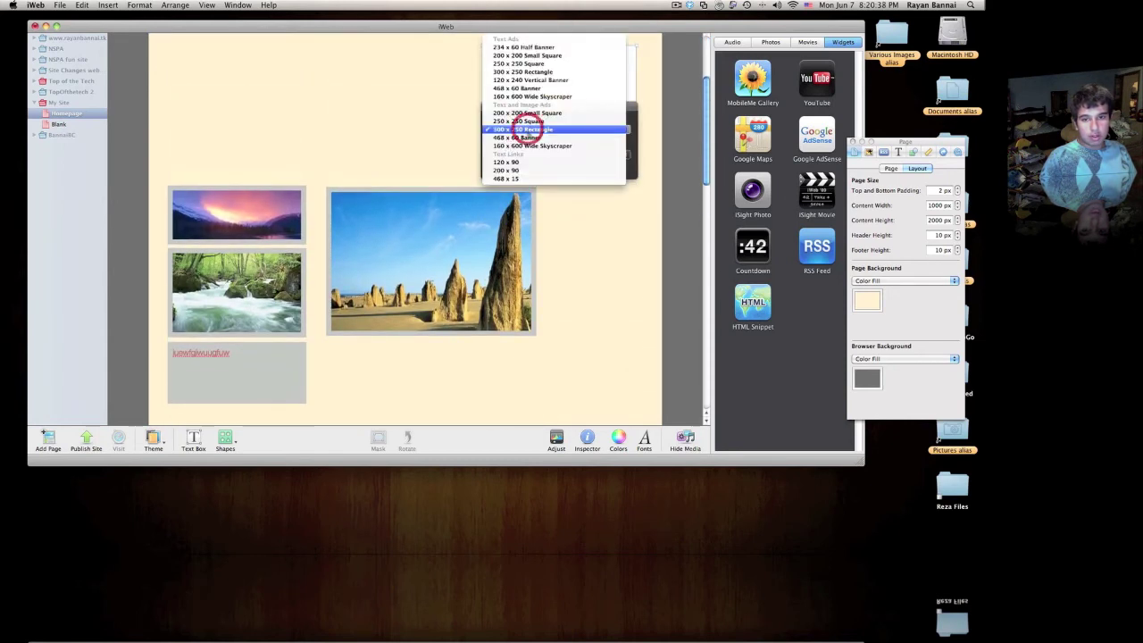
{"action": "left_click", "coordinate": [525, 122]}
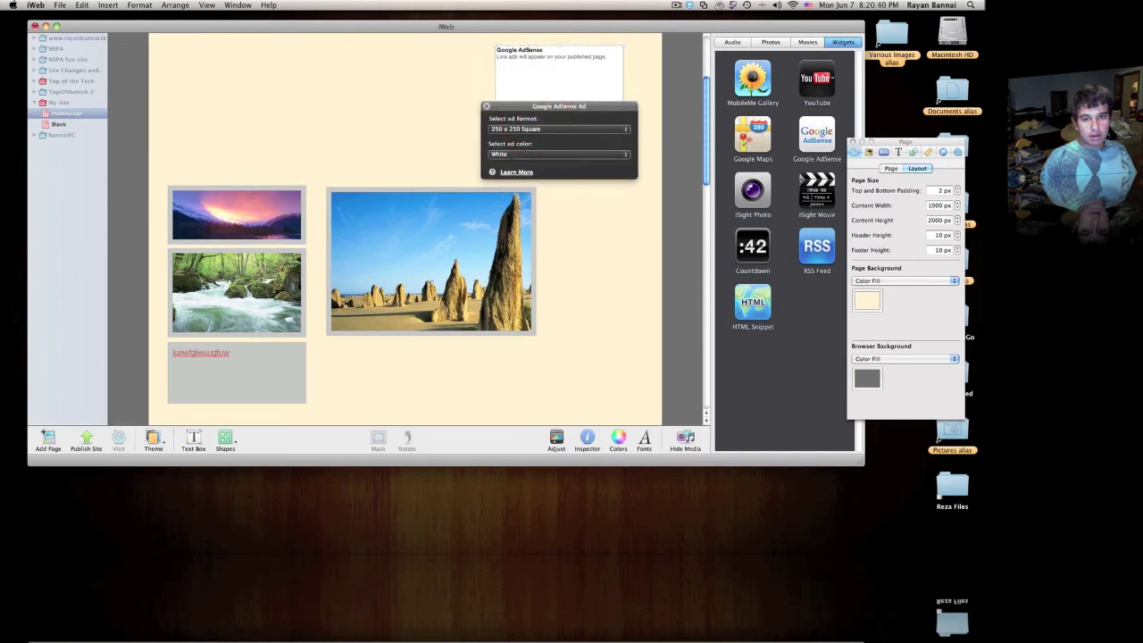
{"action": "left_click", "coordinate": [541, 129]}
{"action": "left_click", "coordinate": [543, 120]}
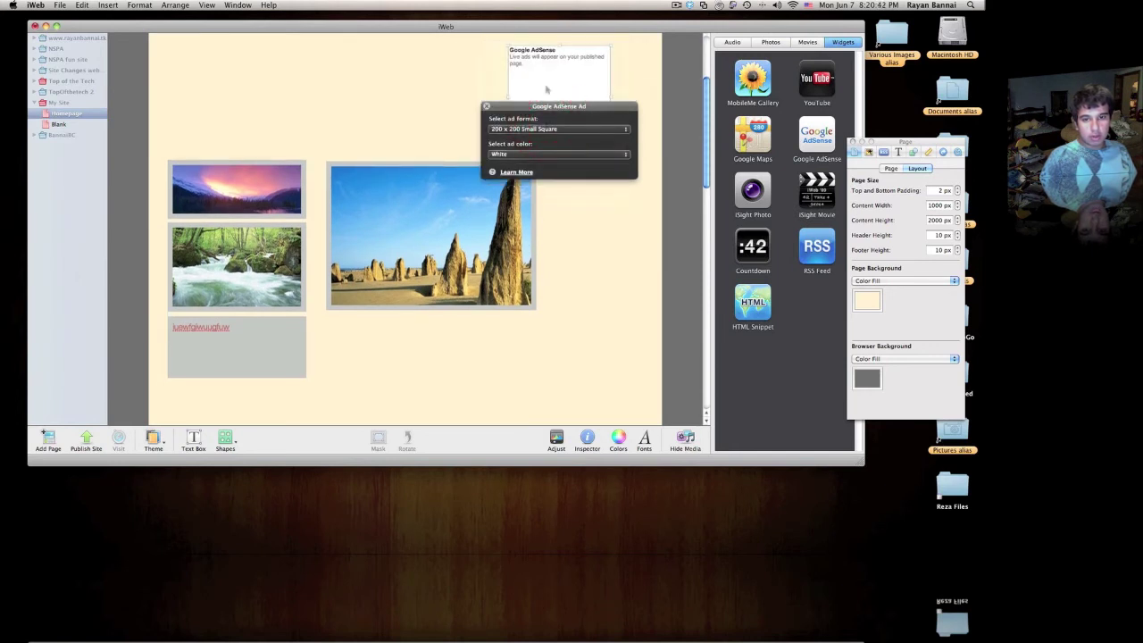
{"action": "left_click", "coordinate": [533, 130]}
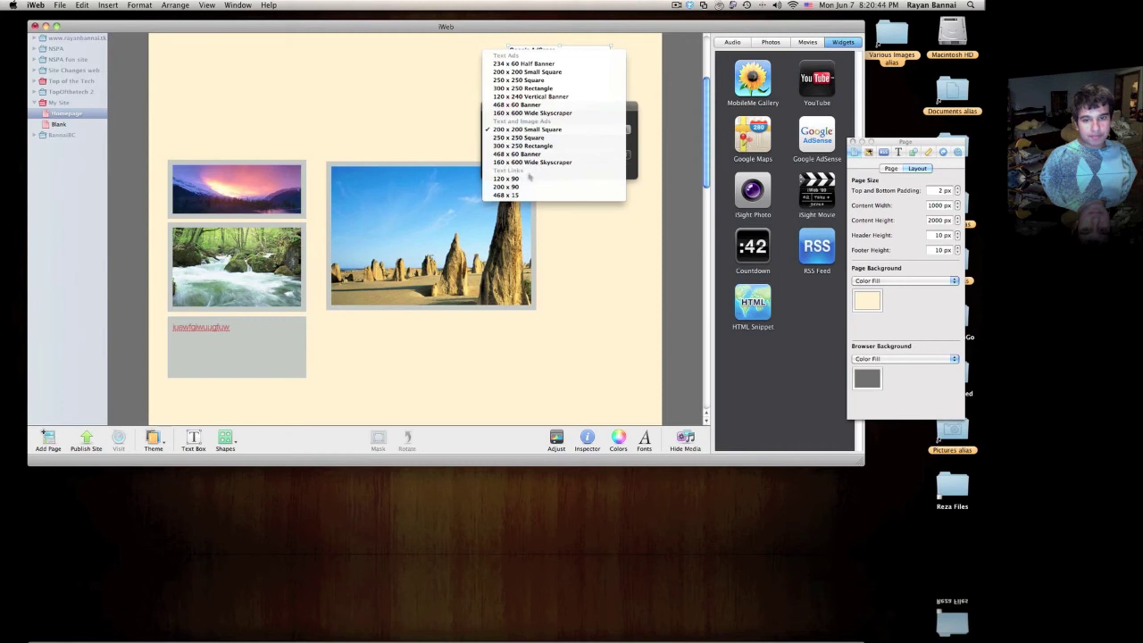
Step: Set the ad colour to Goldenrod and view the result
{"action": "left_click", "coordinate": [429, 133]}
{"action": "left_click", "coordinate": [535, 153]}
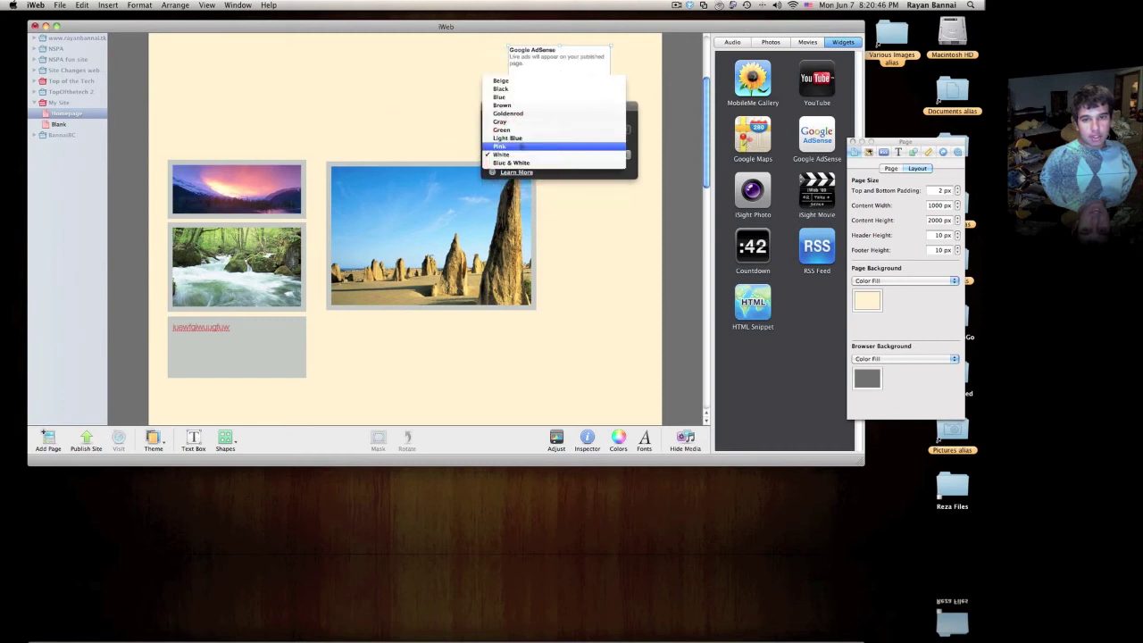
{"action": "left_click", "coordinate": [509, 113]}
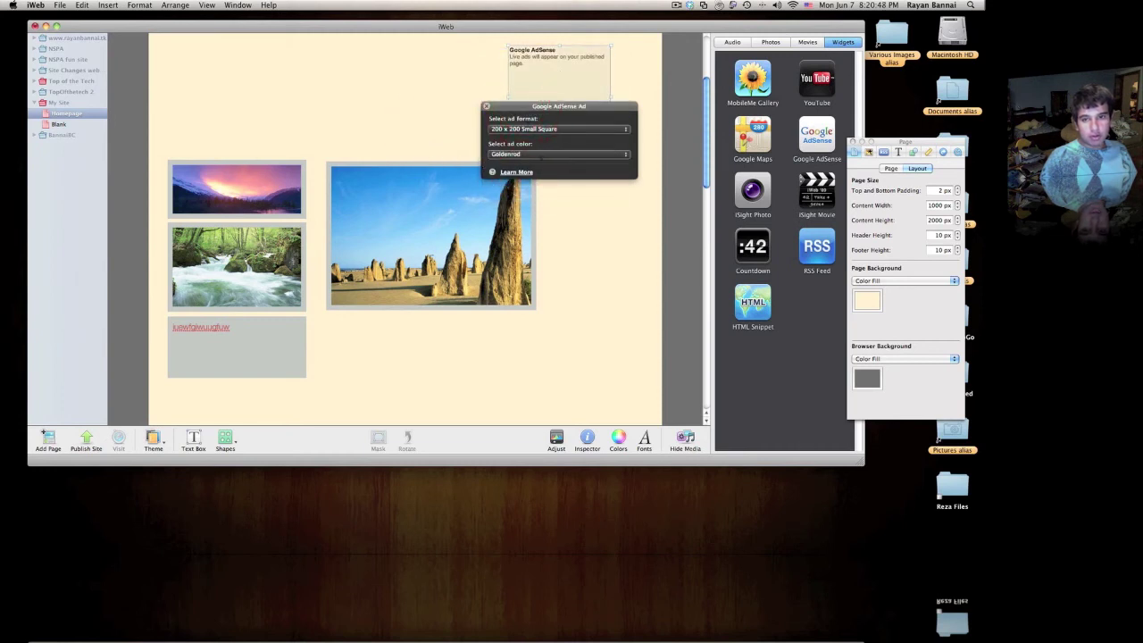
{"action": "left_click", "coordinate": [411, 95]}
{"action": "left_click", "coordinate": [561, 125]}
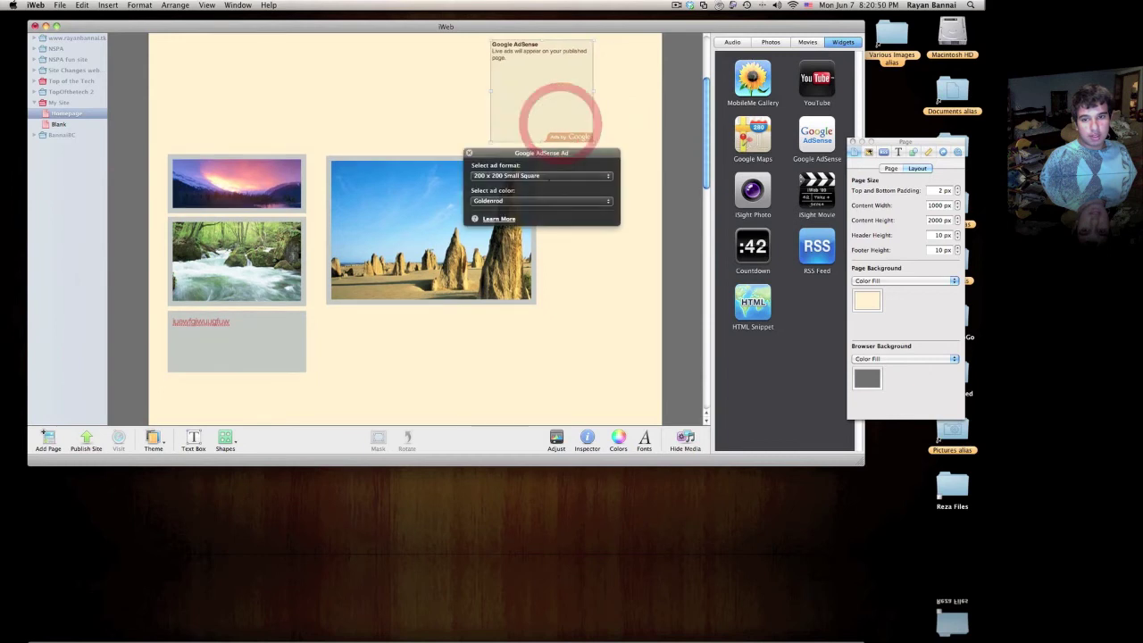
{"action": "left_click", "coordinate": [536, 177]}
{"action": "left_click", "coordinate": [453, 189]}
Step: Cycle the ad colour through Black, Beige and Gray, finishing on White
{"action": "left_click", "coordinate": [535, 201]}
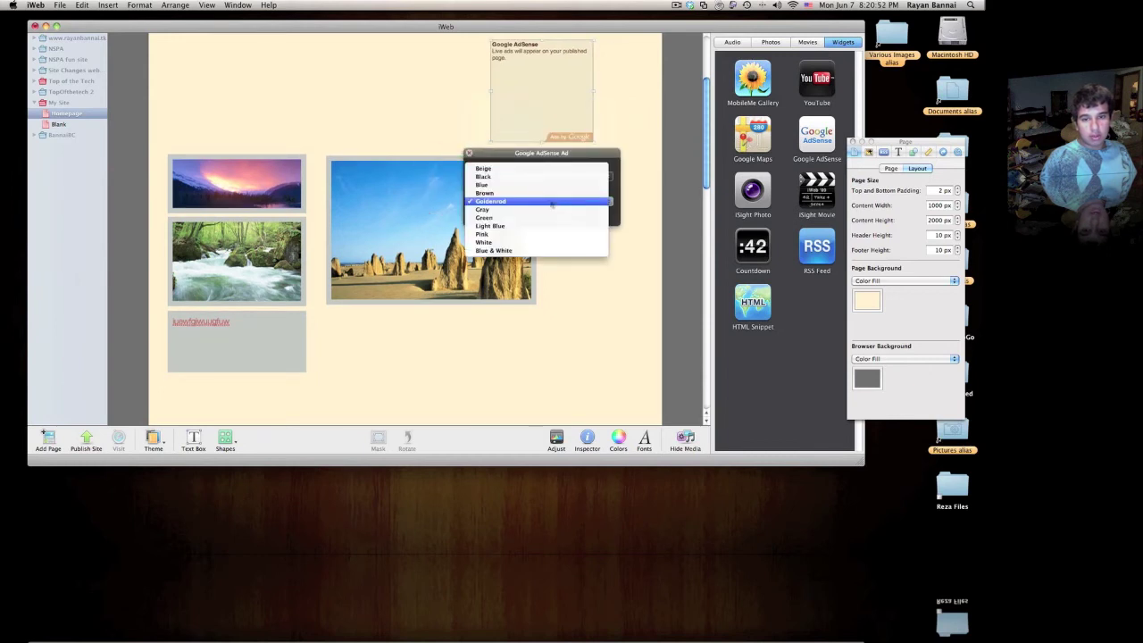
{"action": "left_click", "coordinate": [530, 163]}
{"action": "left_click", "coordinate": [543, 199]}
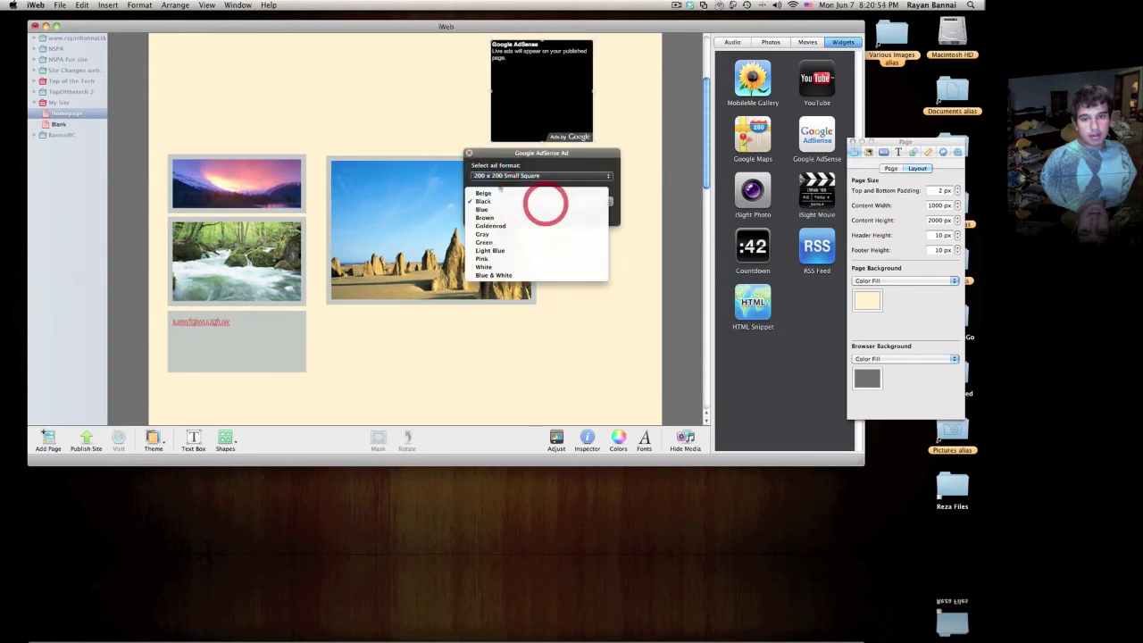
{"action": "left_click", "coordinate": [526, 193]}
{"action": "left_click", "coordinate": [528, 204]}
{"action": "left_click", "coordinate": [512, 242]}
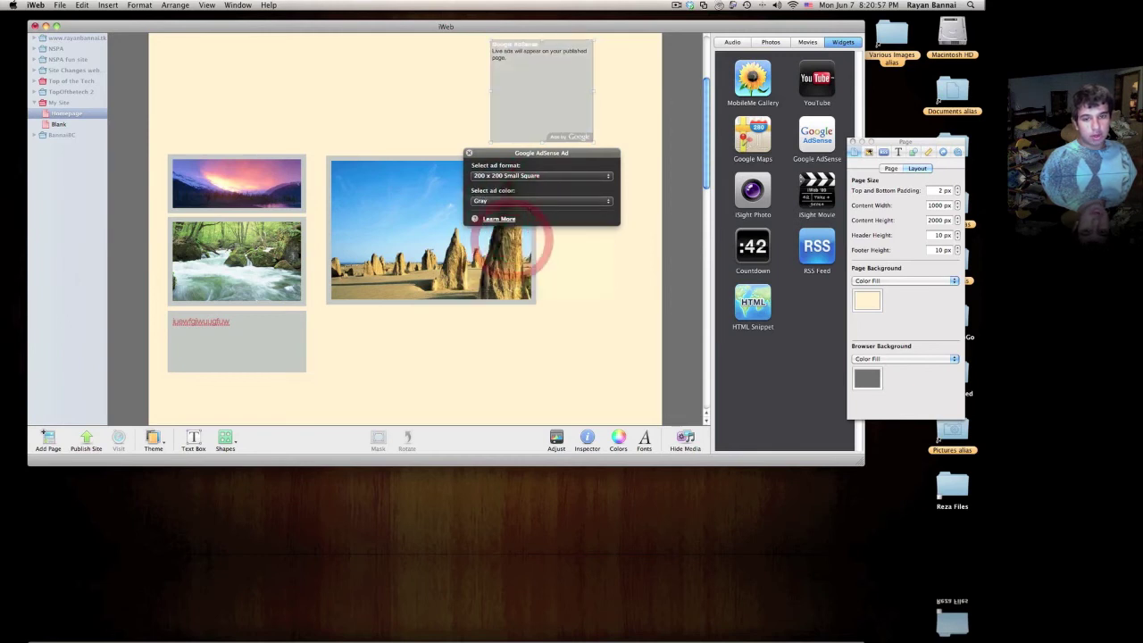
{"action": "left_click", "coordinate": [517, 201]}
{"action": "left_click", "coordinate": [516, 235]}
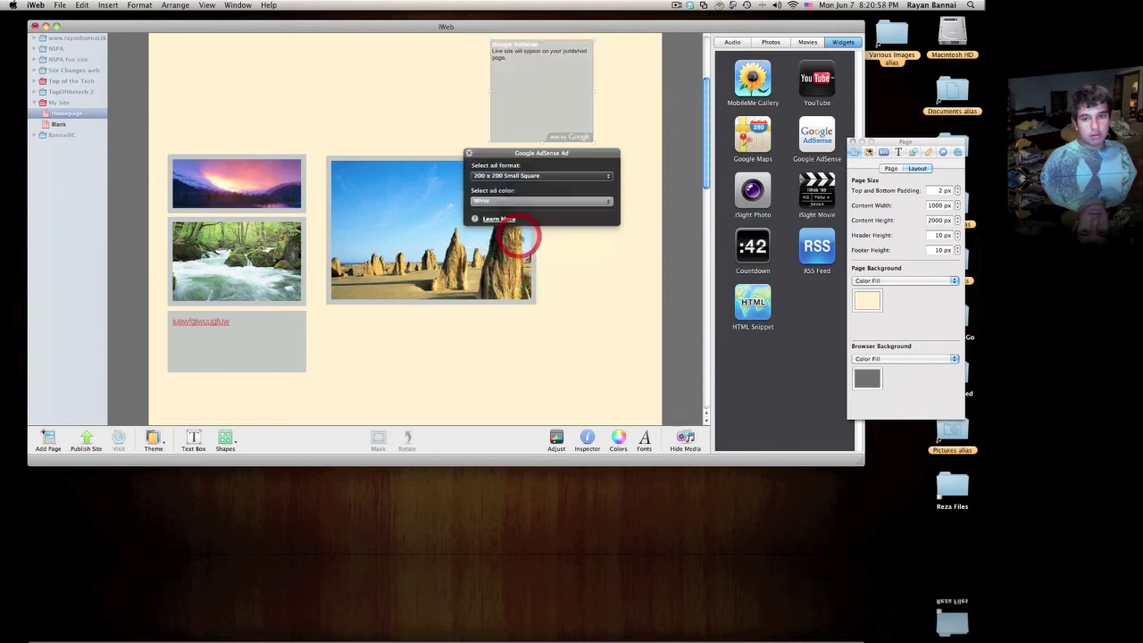
{"action": "left_click", "coordinate": [556, 294]}
{"action": "scroll", "coordinate": [439, 245], "scroll_direction": "up", "scroll_amount": 4}
Step: Move the AdSense ad to the top right, then delete it from the page
{"action": "scroll", "coordinate": [415, 242], "scroll_direction": "down", "scroll_amount": 5}
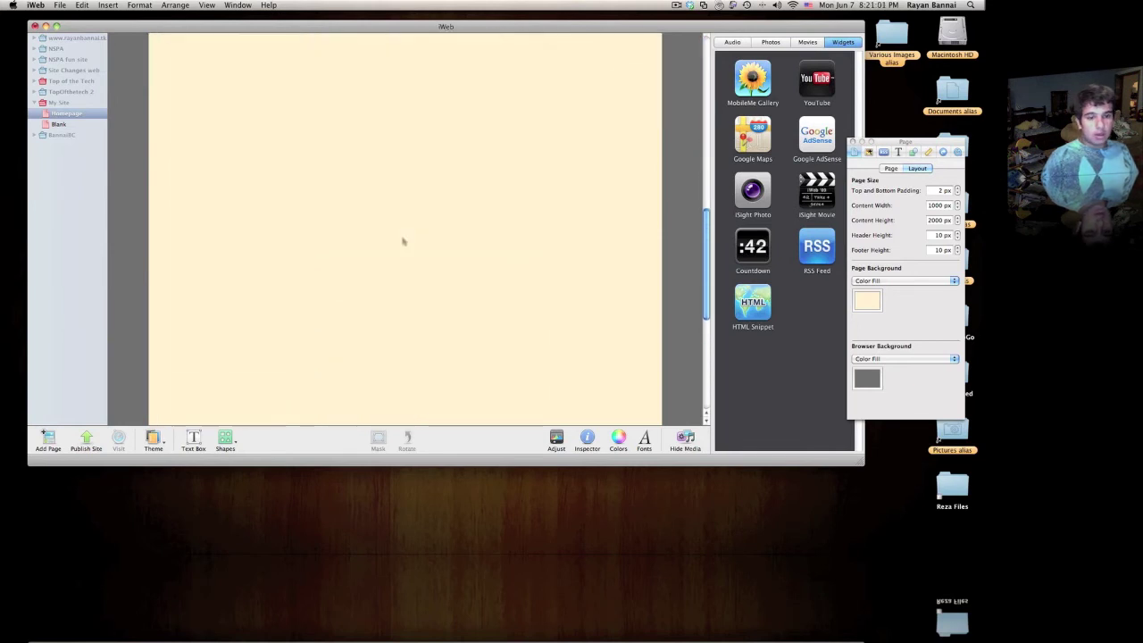
{"action": "scroll", "coordinate": [403, 241], "scroll_direction": "up", "scroll_amount": 5}
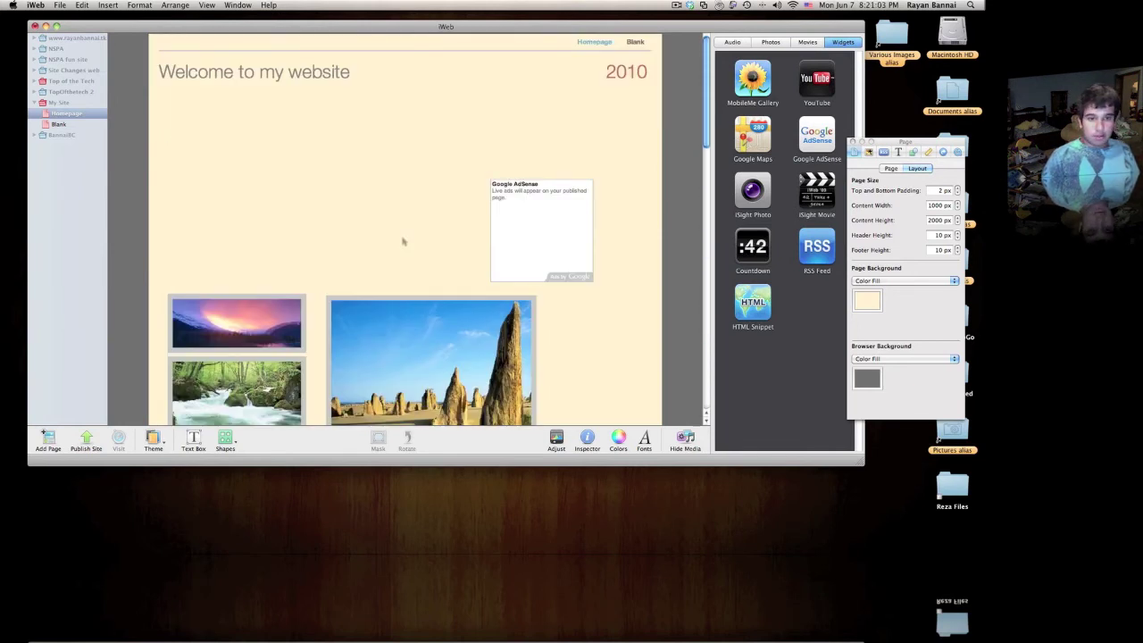
{"action": "left_click_drag", "start_coordinate": [503, 235], "coordinate": [543, 138]}
{"action": "left_click", "coordinate": [503, 166]}
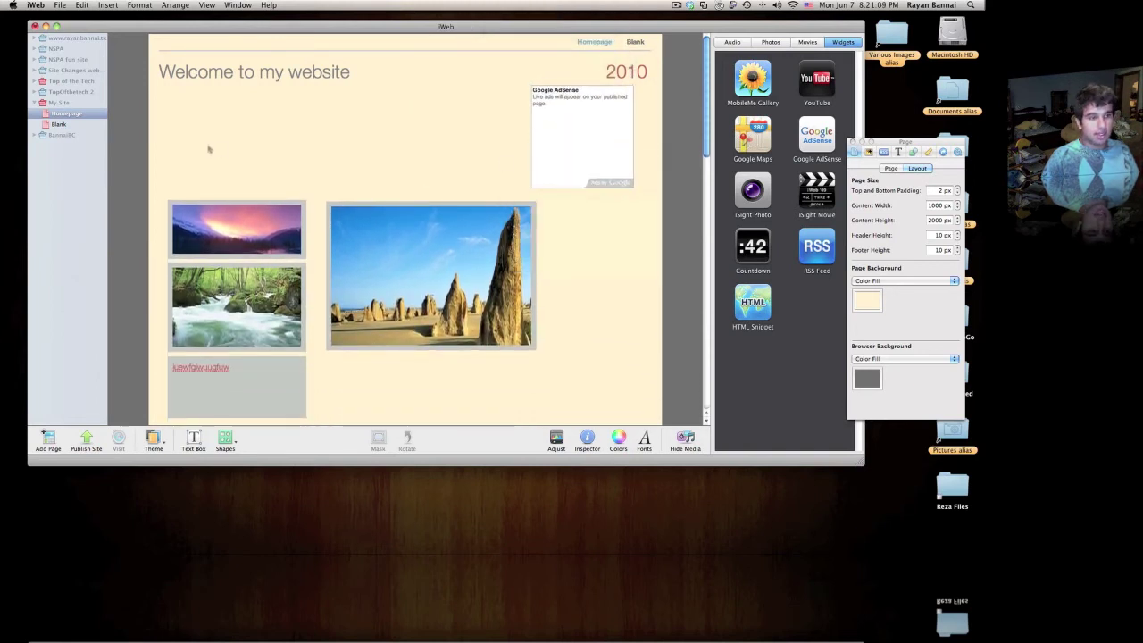
{"action": "scroll", "coordinate": [428, 184], "scroll_direction": "down", "scroll_amount": 3}
{"action": "scroll", "coordinate": [462, 185], "scroll_direction": "up", "scroll_amount": 3}
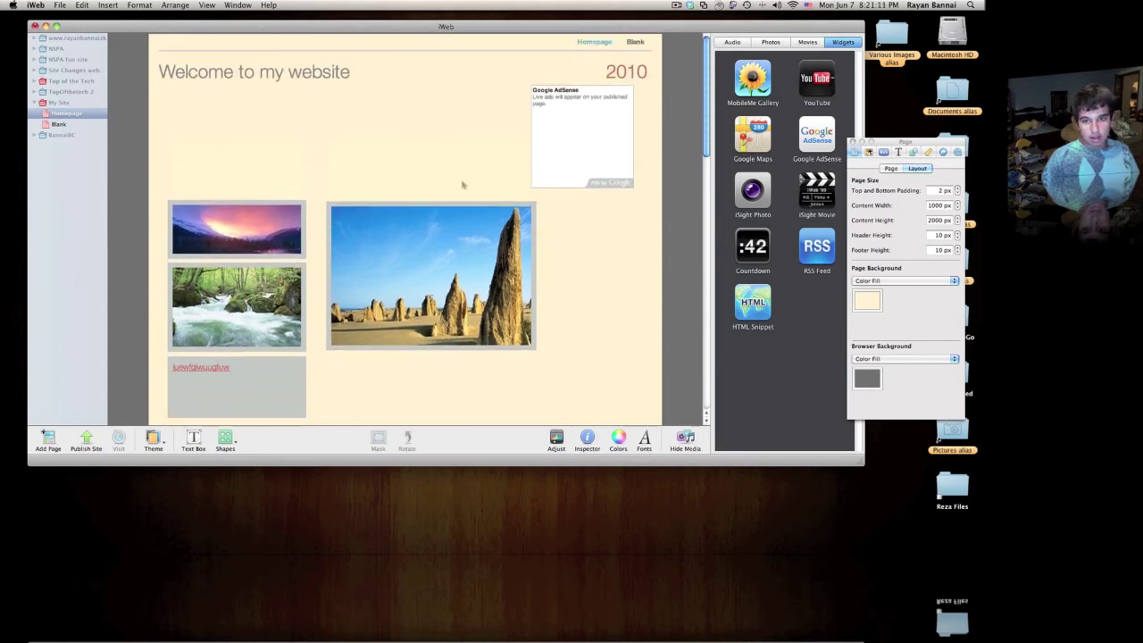
{"action": "left_click", "coordinate": [572, 166]}
{"action": "key", "text": "Delete"}
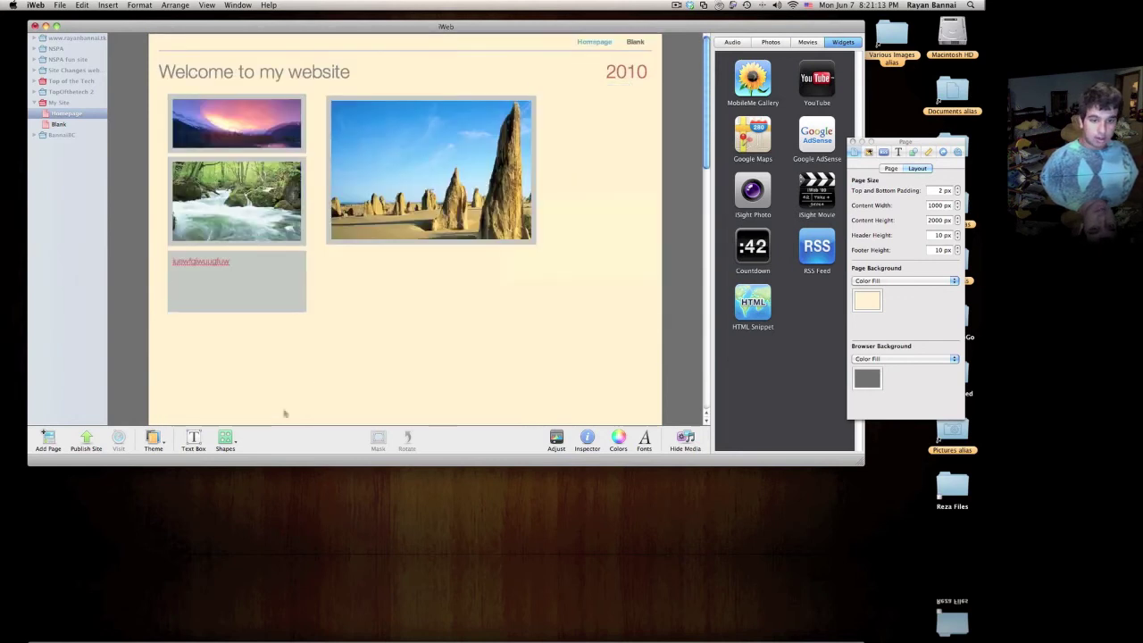
Step: Nudge the rocks photo slightly left and enlarge it a little
{"action": "left_click", "coordinate": [371, 340]}
{"action": "left_click", "coordinate": [235, 265]}
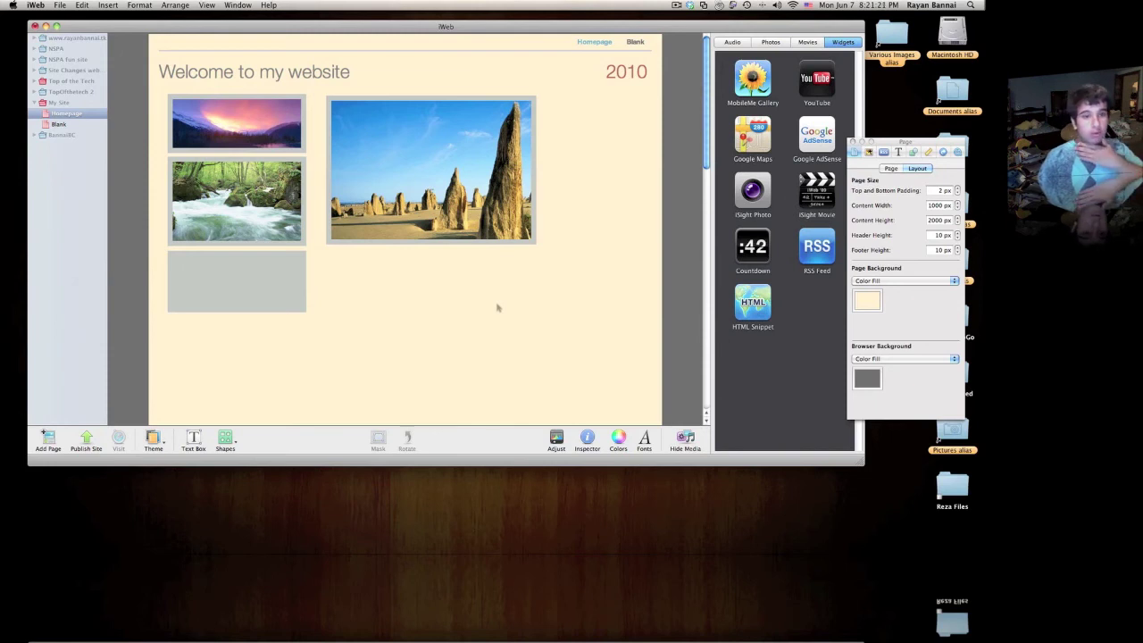
{"action": "left_click_drag", "start_coordinate": [431, 204], "coordinate": [416, 204]}
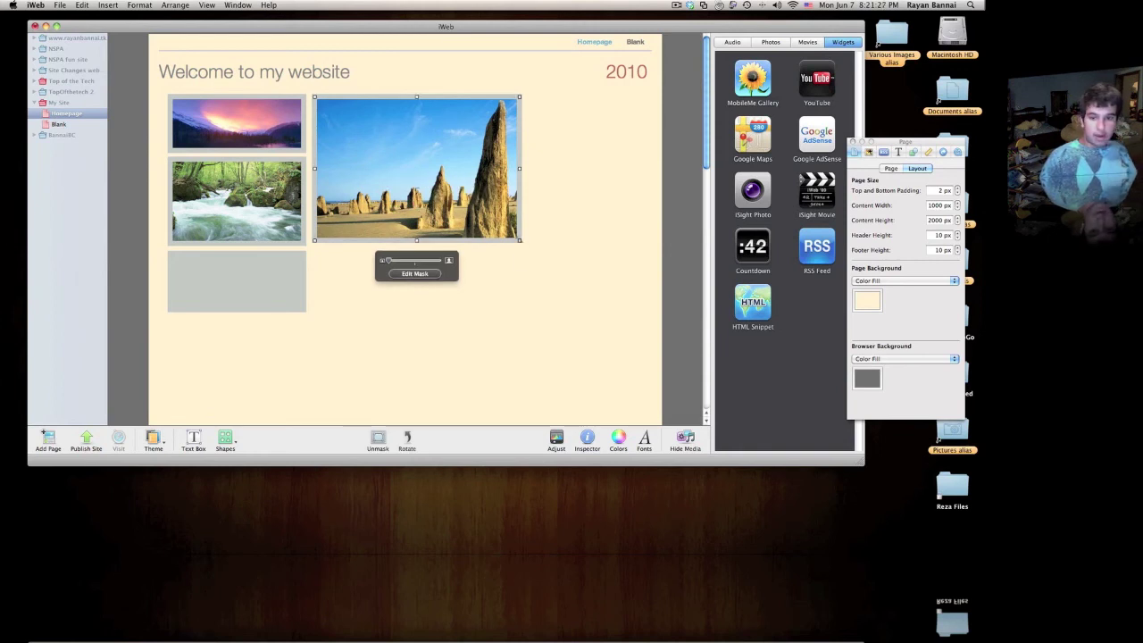
{"action": "left_click_drag", "start_coordinate": [519, 240], "coordinate": [521, 243]}
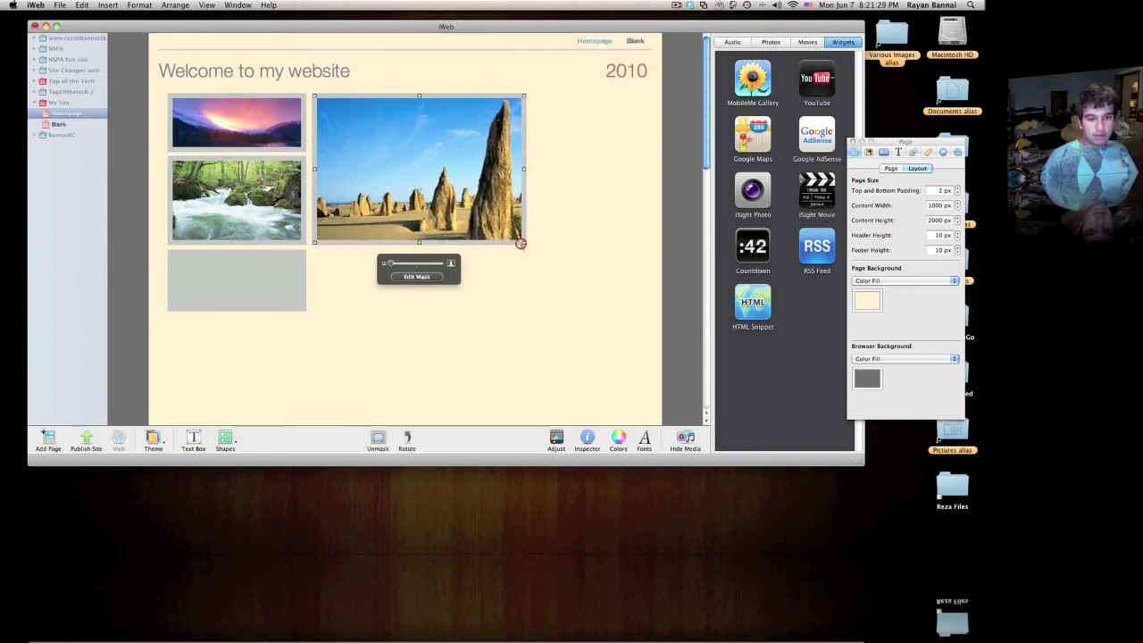
{"action": "left_click", "coordinate": [519, 295]}
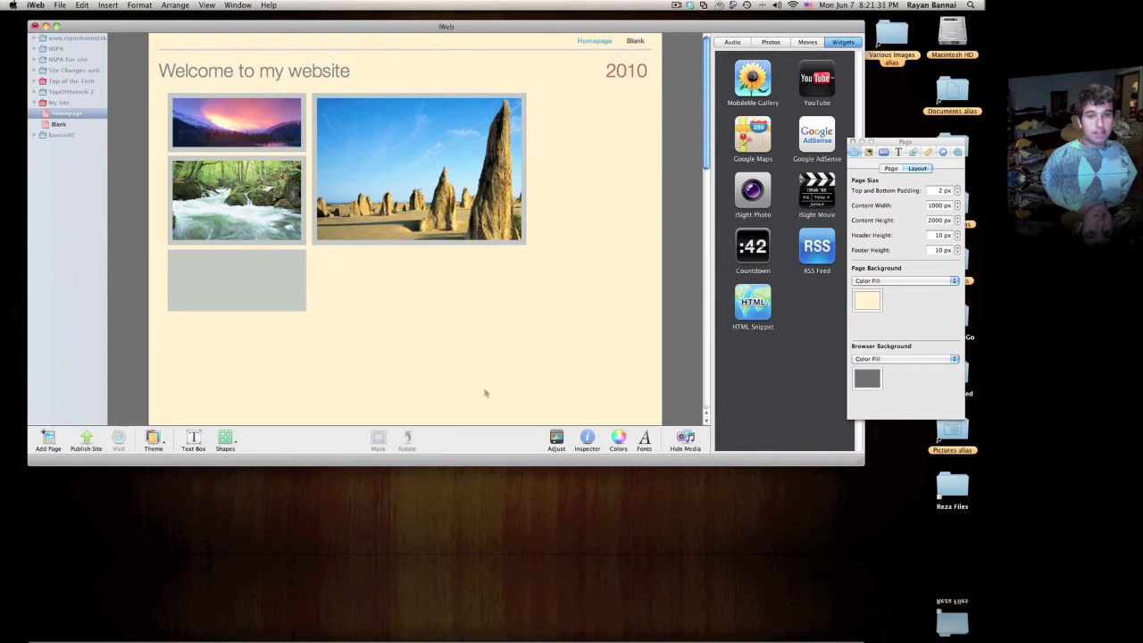
Step: Select the word 'website' in the title, deselect it, and quit iWeb
{"action": "double_click", "coordinate": [344, 71]}
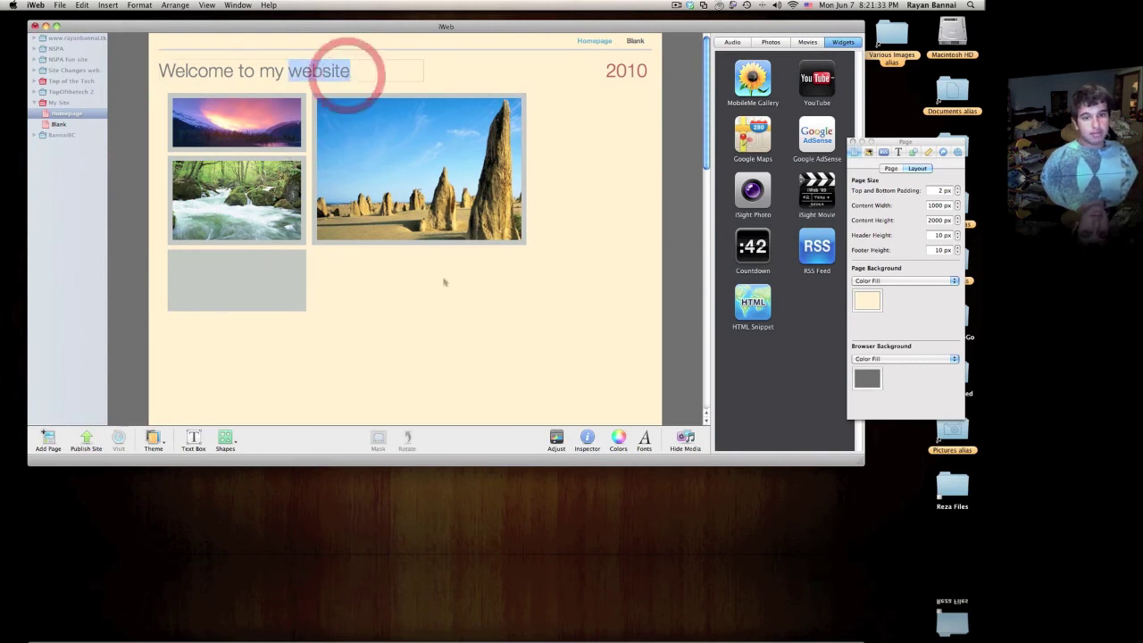
{"action": "left_click", "coordinate": [444, 282]}
{"action": "key", "text": "super+q"}
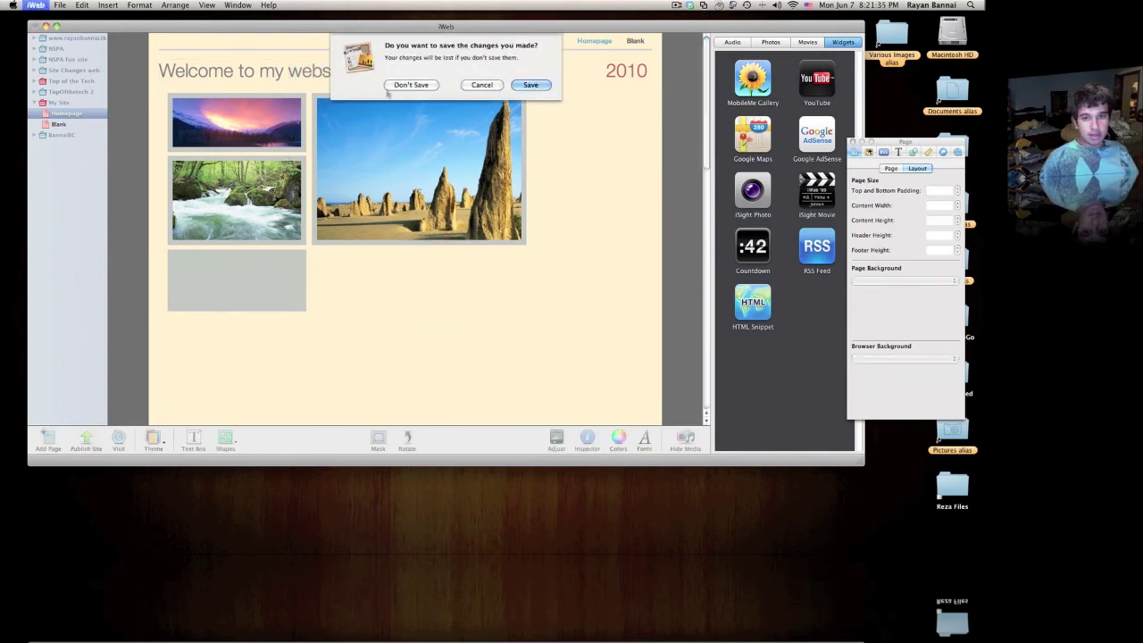
Step: Discard the iWeb changes, move Google Ads.jpg, and arrange desktop icons by name
{"action": "left_click", "coordinate": [413, 85]}
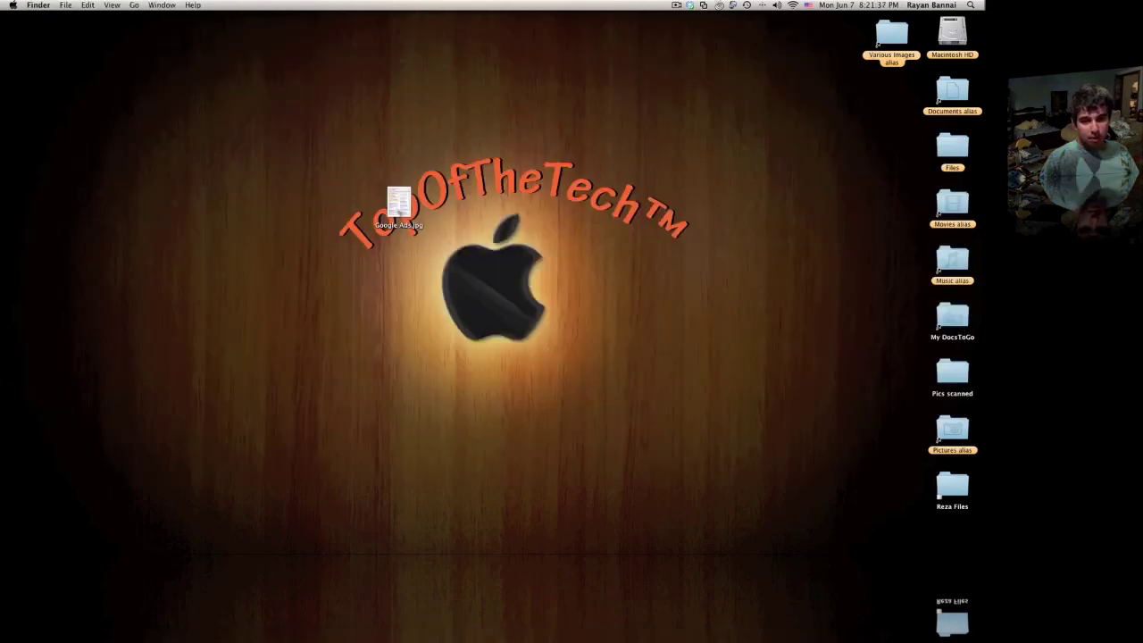
{"action": "left_click_drag", "start_coordinate": [398, 204], "coordinate": [866, 115]}
{"action": "right_click", "coordinate": [688, 274]}
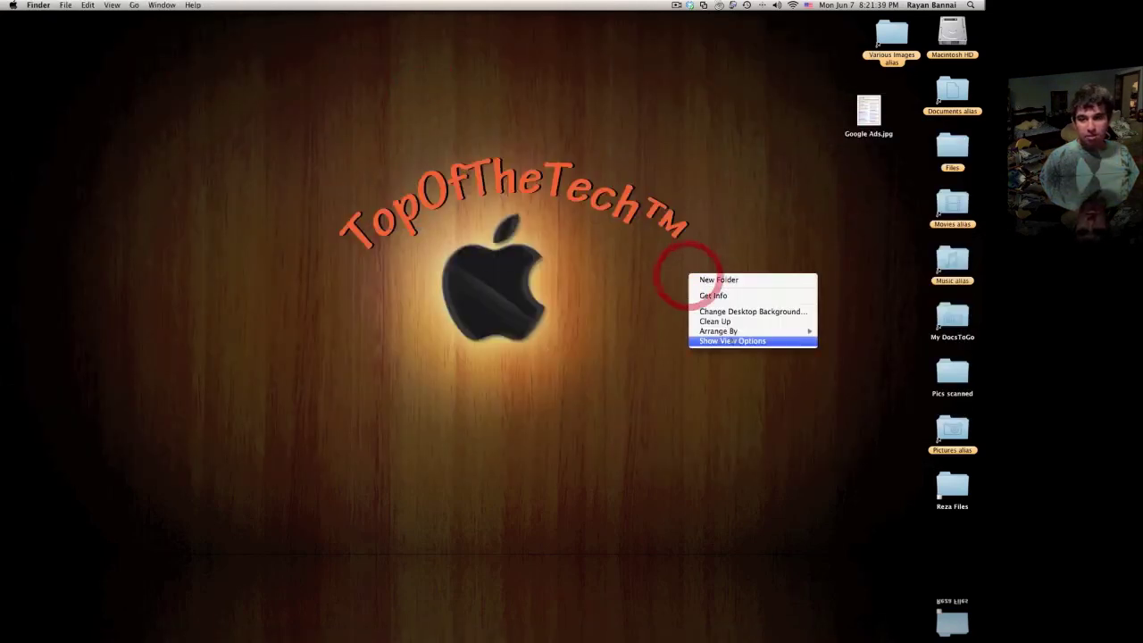
{"action": "mouse_move", "coordinate": [732, 332]}
{"action": "left_click", "coordinate": [834, 331]}
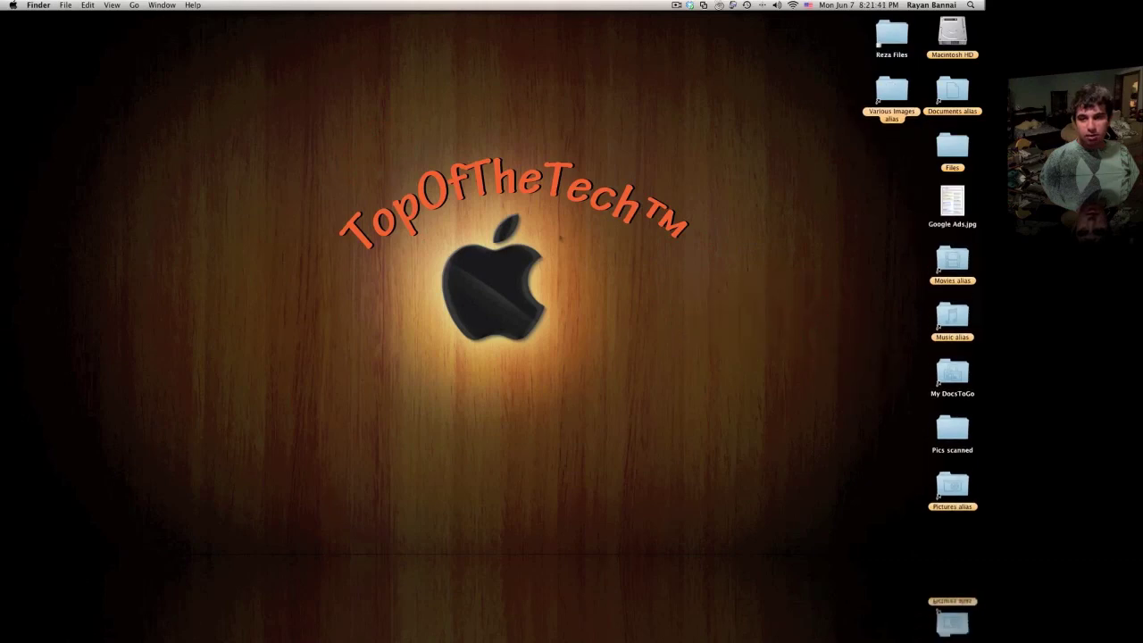
{"action": "mouse_move", "coordinate": [669, 541]}
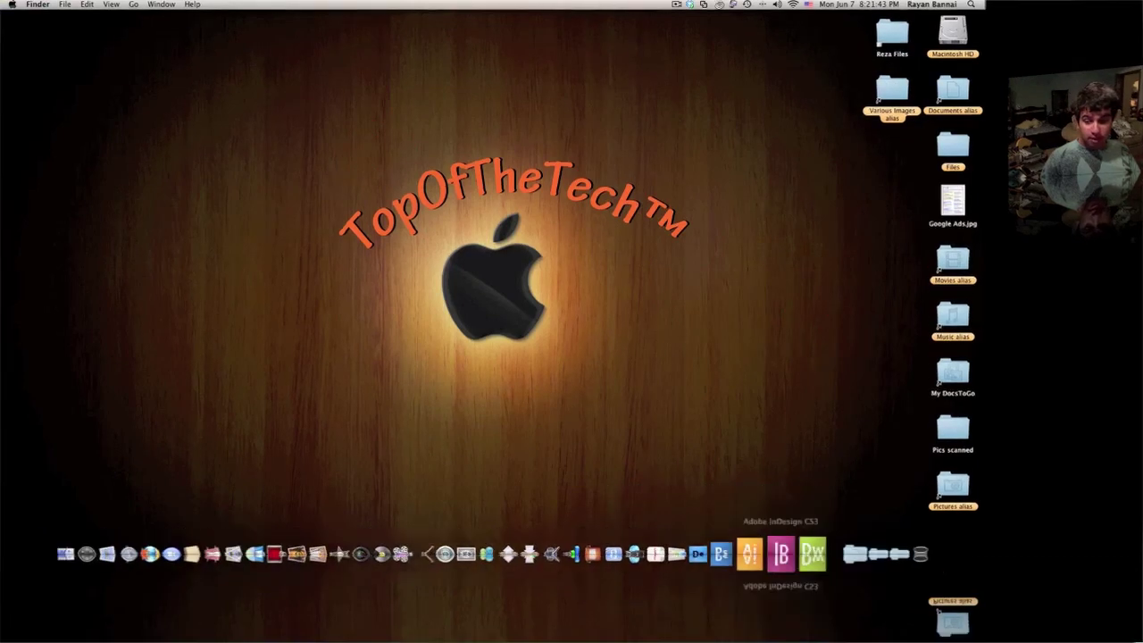